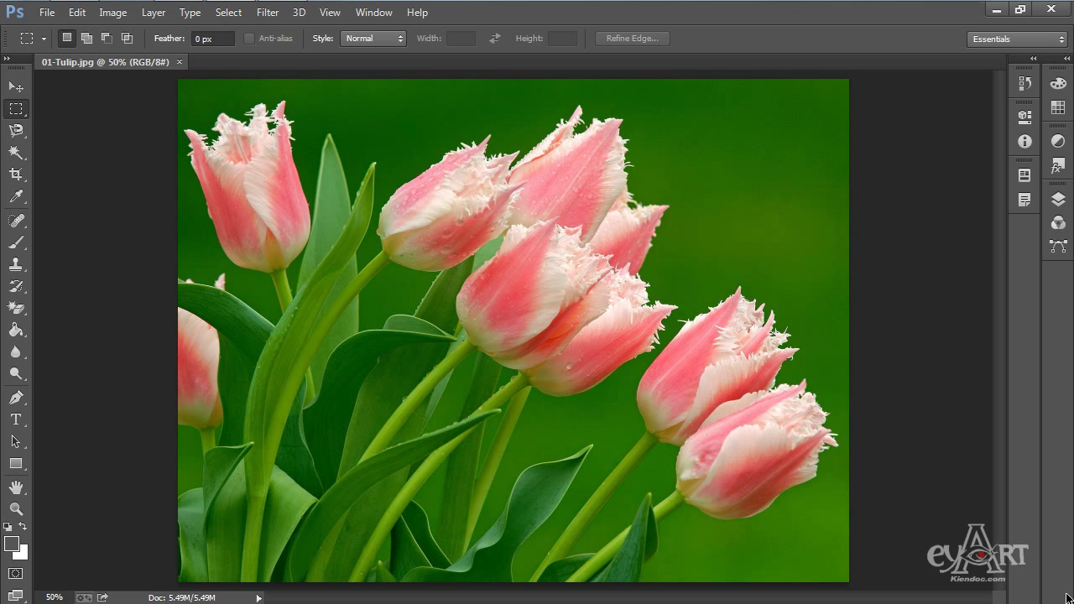
Step: Show the Layers panel with the tulip's locked Background layer and make the panel taller
{"action": "left_click", "coordinate": [374, 12]}
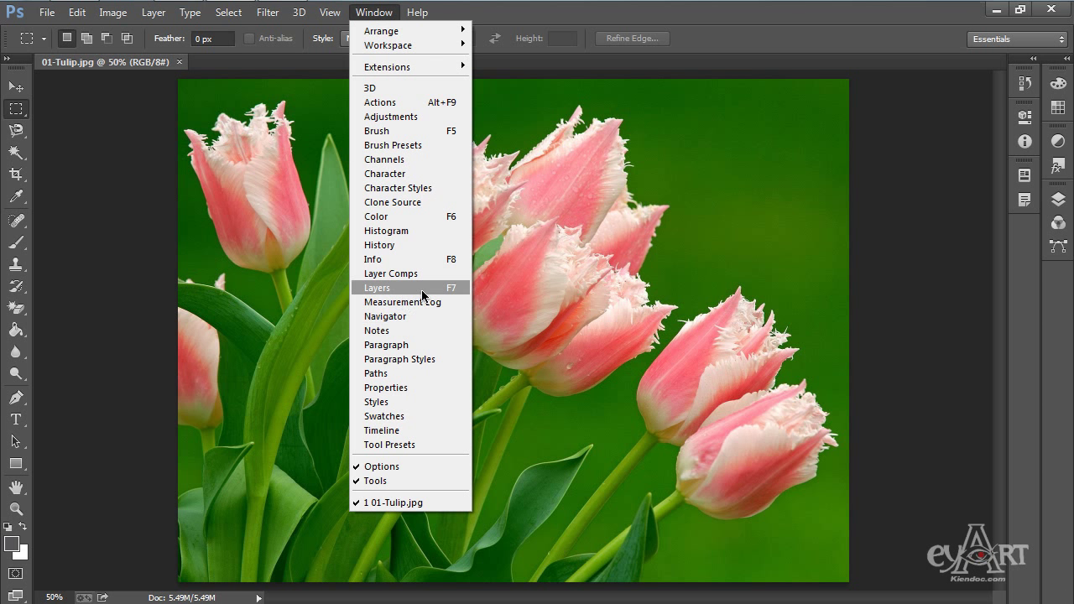
{"action": "left_click", "coordinate": [1053, 346]}
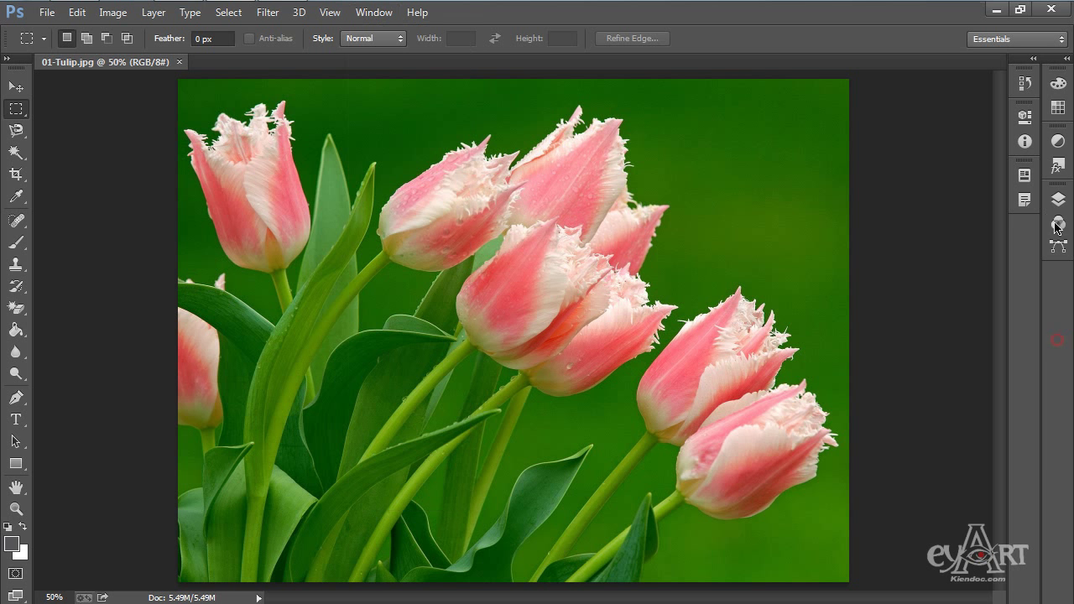
{"action": "left_click", "coordinate": [1059, 199]}
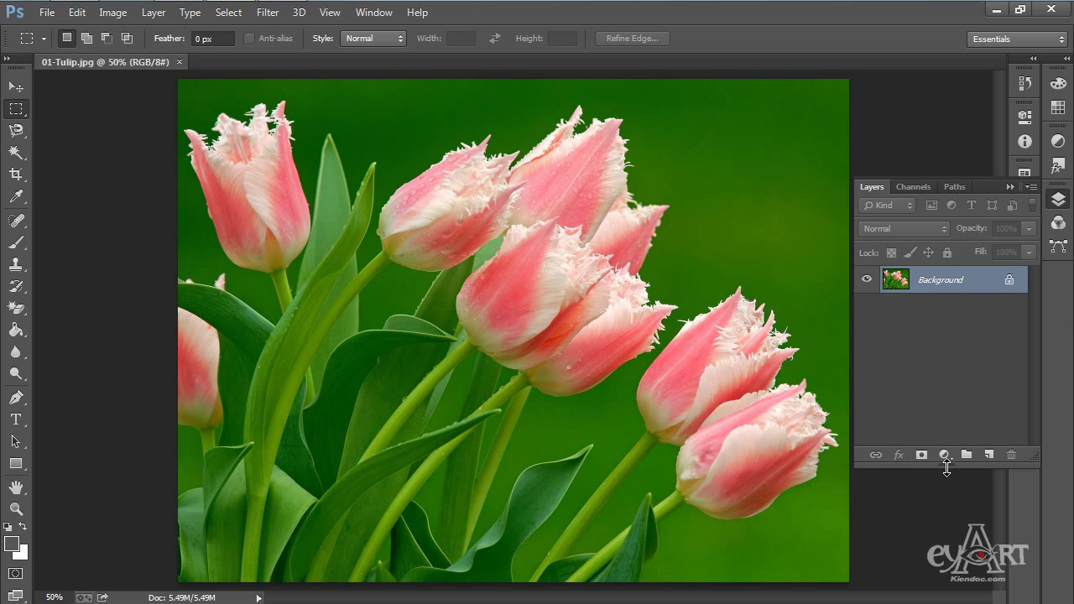
{"action": "left_click_drag", "start_coordinate": [946, 468], "coordinate": [950, 596]}
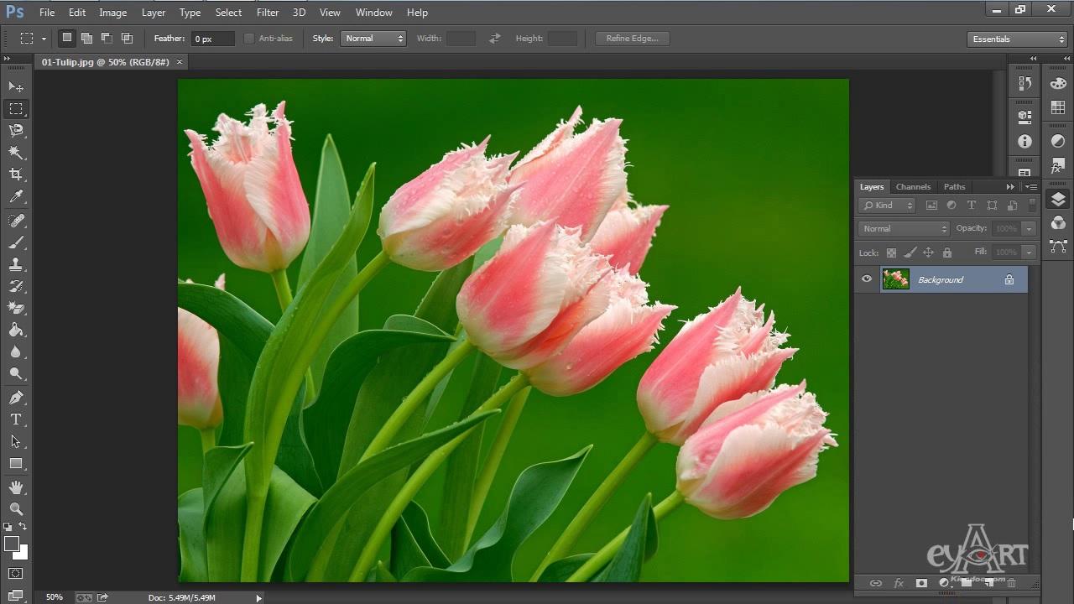
Step: Convert the tulip Background into editable Layer 0 and add an empty Layer 1 above it
{"action": "double_click", "coordinate": [1007, 284]}
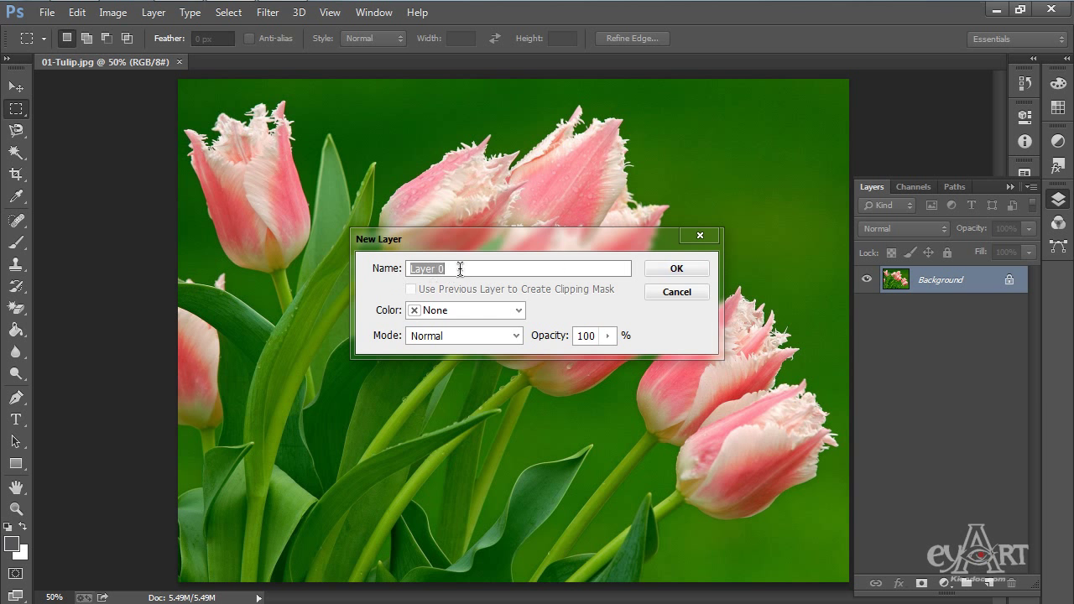
{"action": "left_click", "coordinate": [676, 269]}
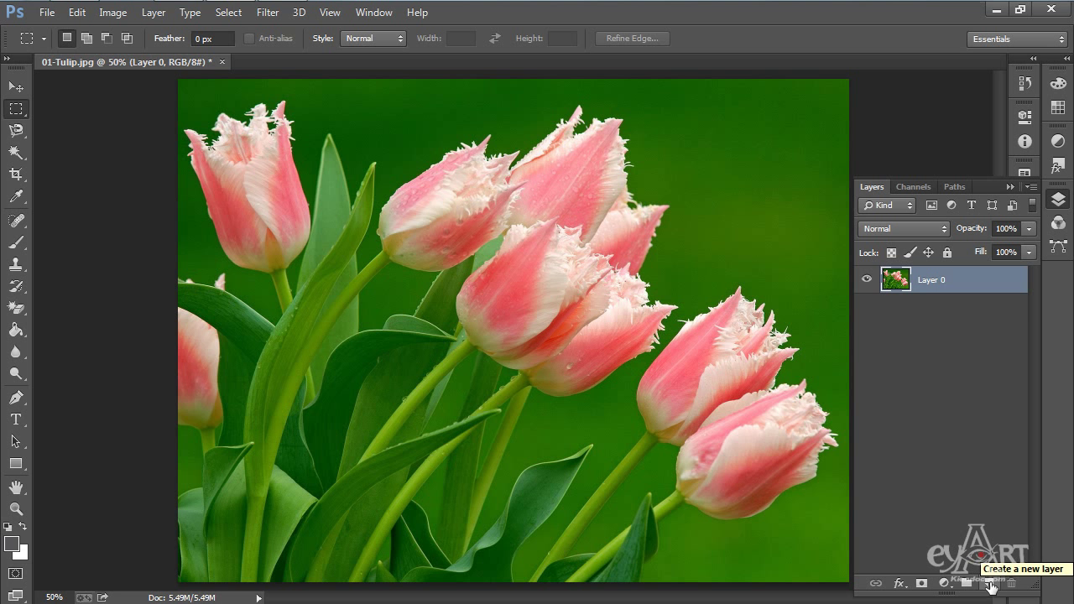
{"action": "left_click", "coordinate": [991, 584]}
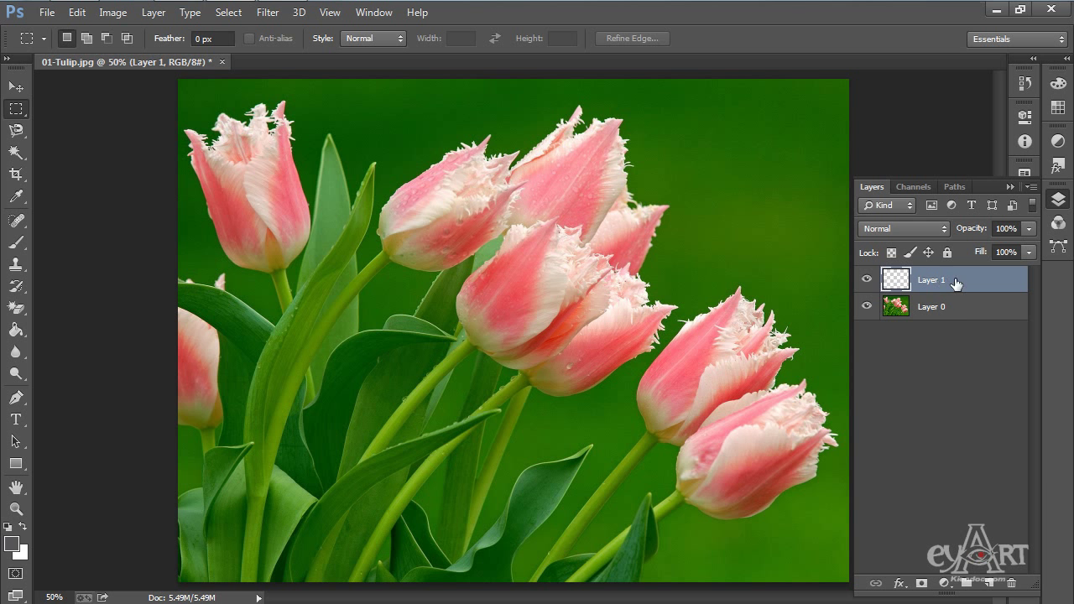
Step: Set the foreground colour to purple #9d6cea and fill Layer 1 with it
{"action": "left_click", "coordinate": [11, 543]}
{"action": "left_click_drag", "start_coordinate": [434, 303], "coordinate": [389, 250]}
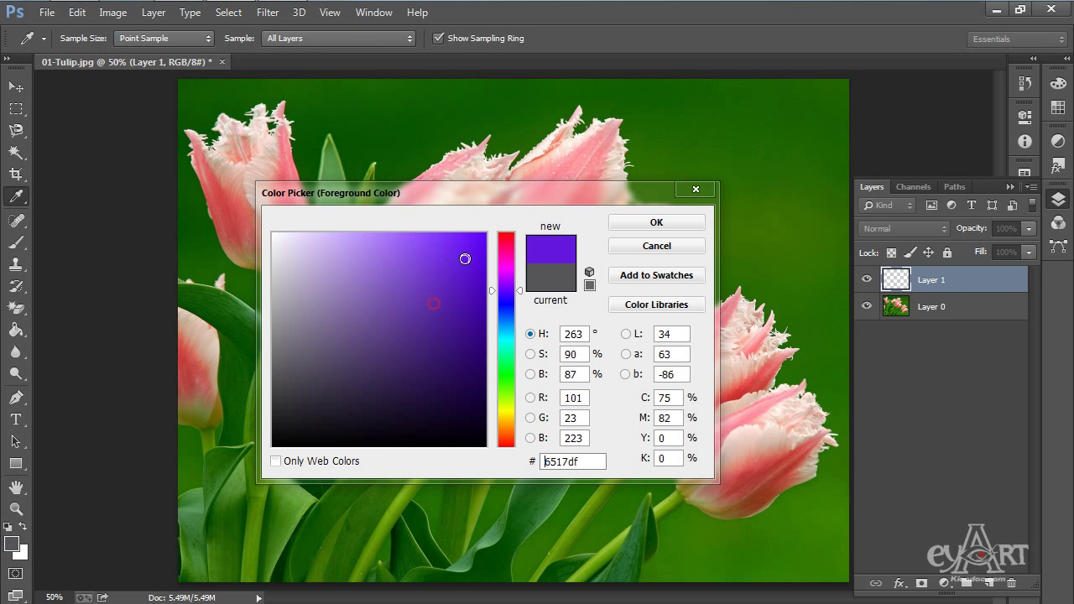
{"action": "left_click", "coordinate": [684, 229]}
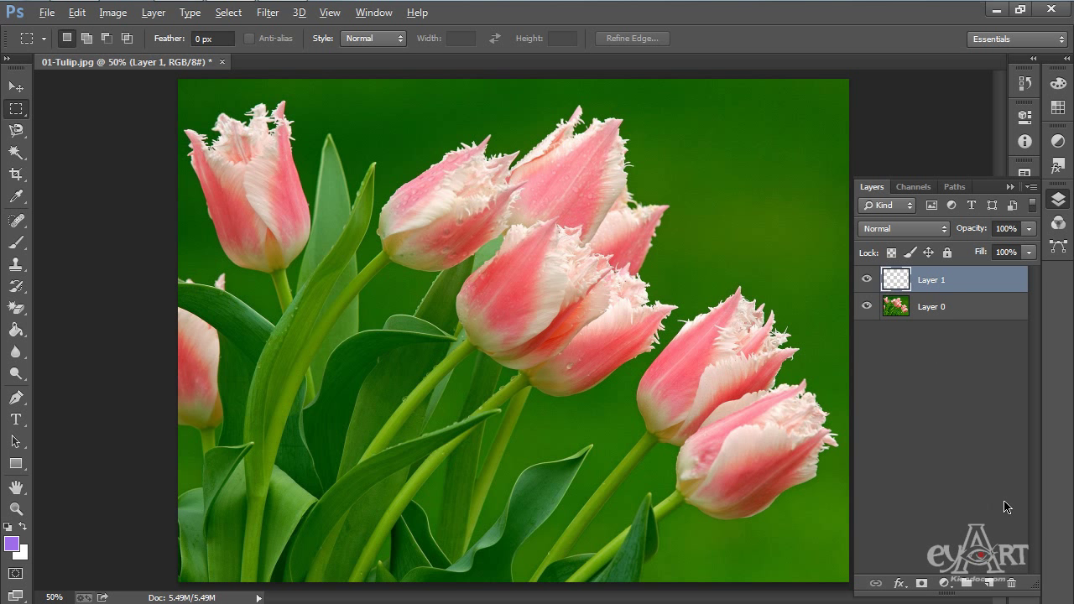
{"action": "key", "text": "alt+BackSpace"}
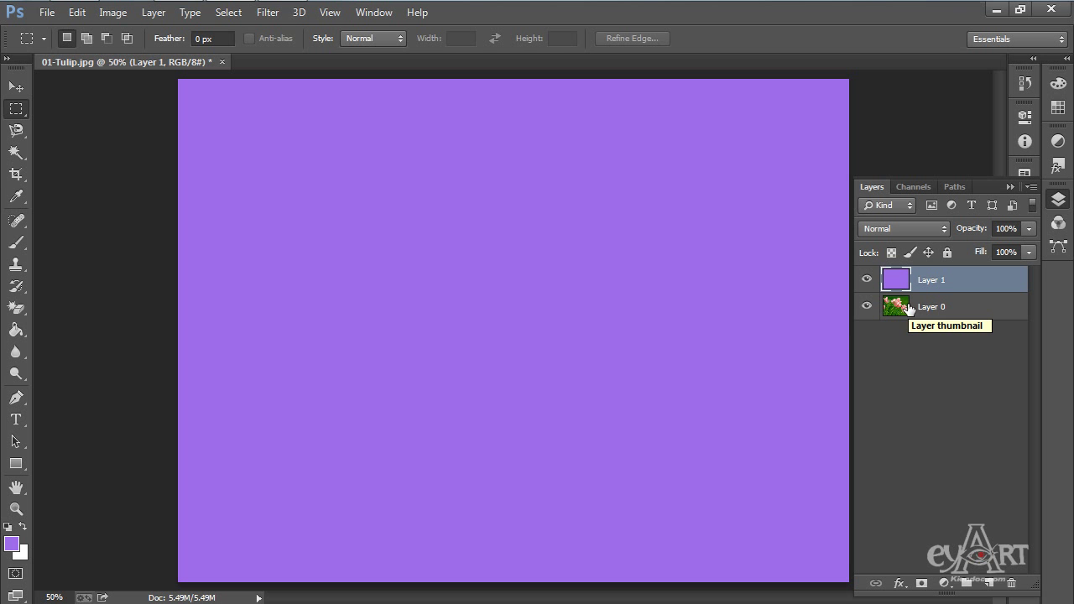
Step: Slide purple Layer 1 97.9 mm right to reveal a tulip strip, then add empty Layer 2
{"action": "left_click", "coordinate": [952, 308]}
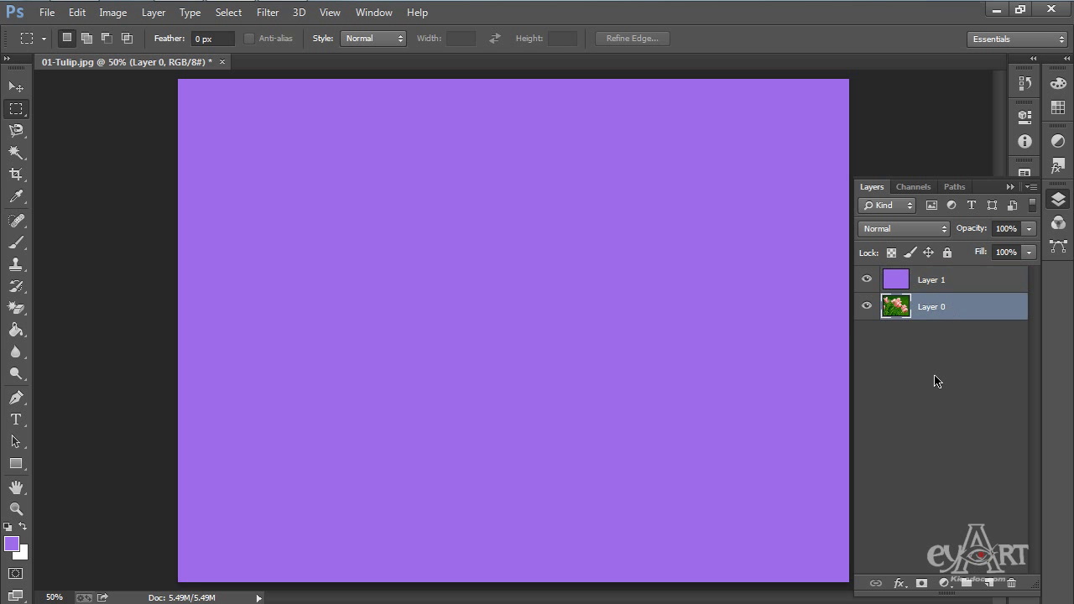
{"action": "left_click", "coordinate": [941, 283]}
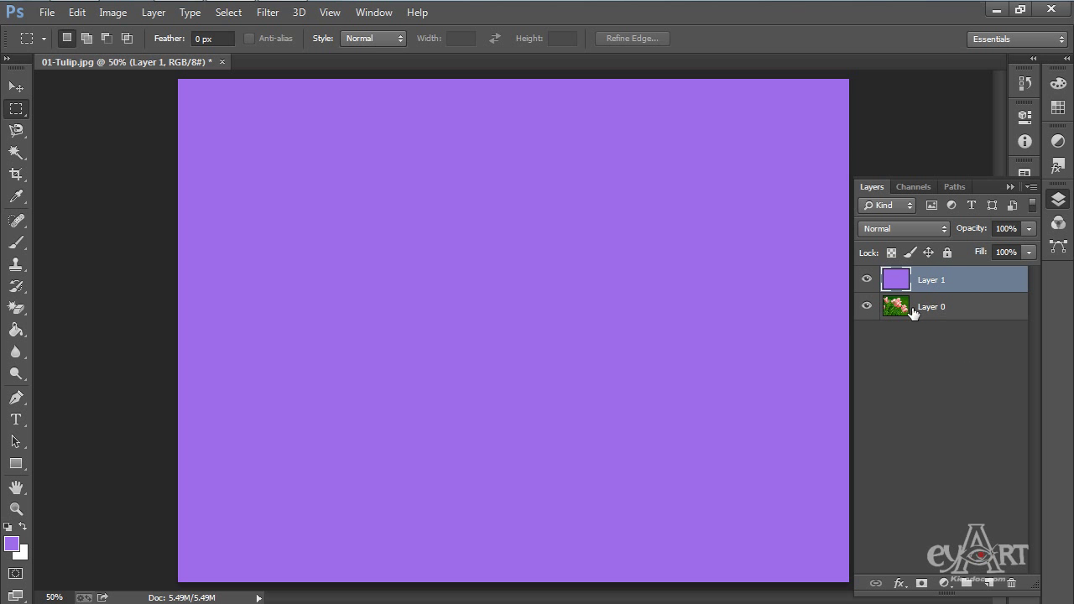
{"action": "left_click", "coordinate": [865, 282]}
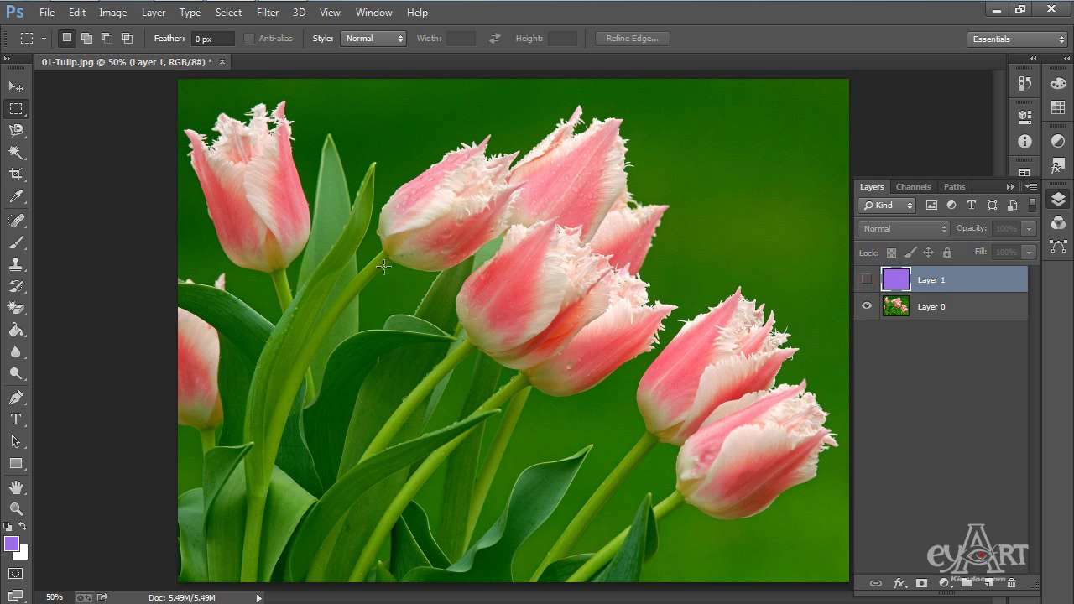
{"action": "left_click", "coordinate": [867, 280]}
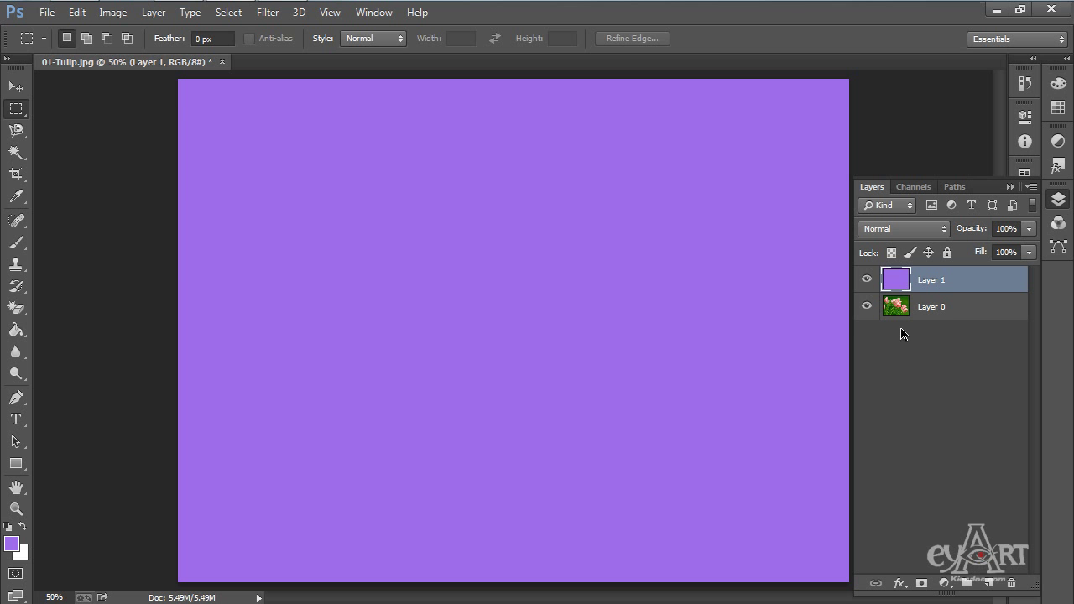
{"action": "left_click", "coordinate": [16, 87]}
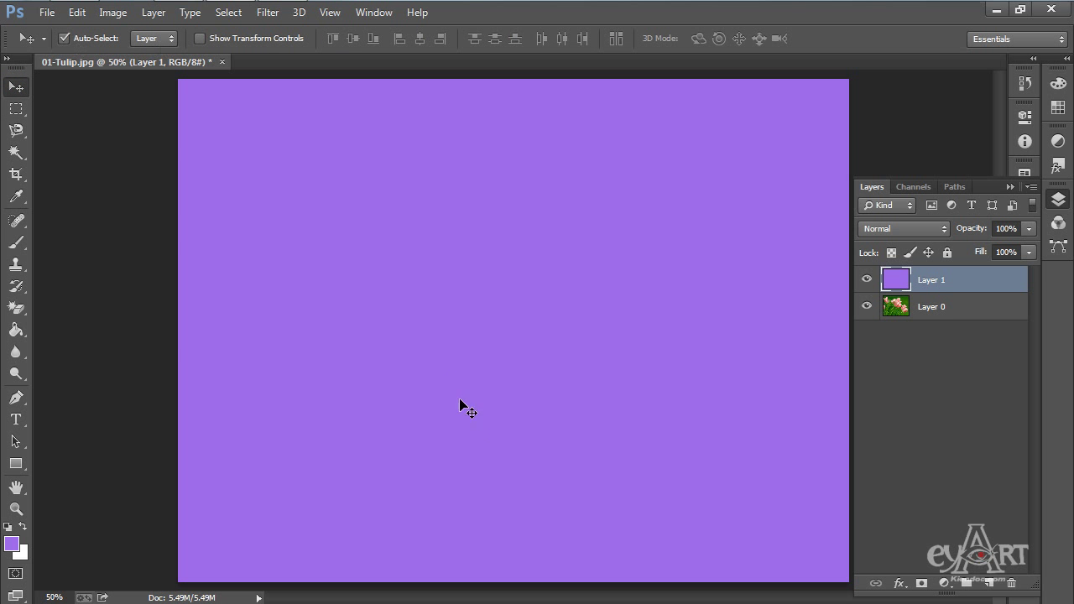
{"action": "left_click", "coordinate": [385, 274]}
{"action": "mouse_move", "coordinate": [407, 279]}
{"action": "left_mouse_down"}
{"action": "mouse_move", "coordinate": [561, 278]}
{"action": "mouse_move", "coordinate": [522, 277]}
{"action": "mouse_move", "coordinate": [541, 277]}
{"action": "left_mouse_up"}
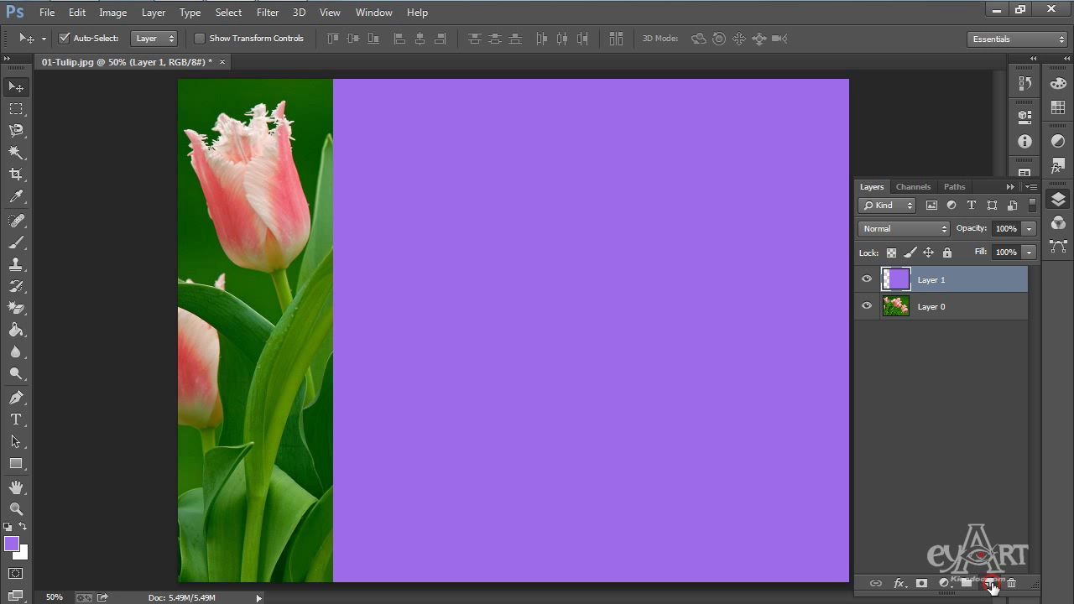
{"action": "left_click", "coordinate": [991, 585]}
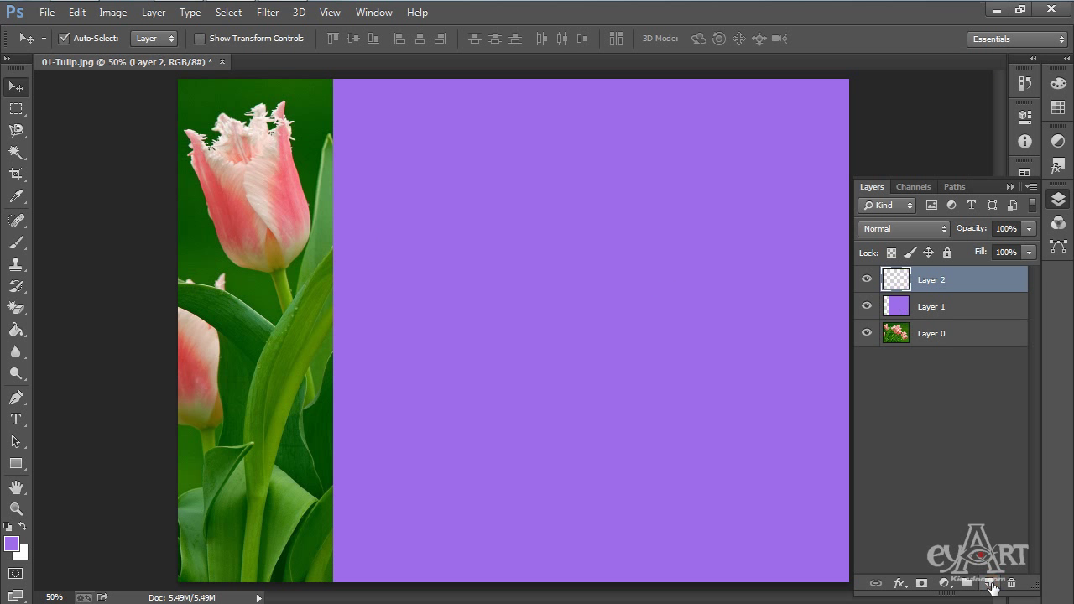
Step: Set the foreground colour to pink #f78a99
{"action": "left_click", "coordinate": [11, 543]}
{"action": "left_click_drag", "start_coordinate": [504, 266], "coordinate": [504, 239]}
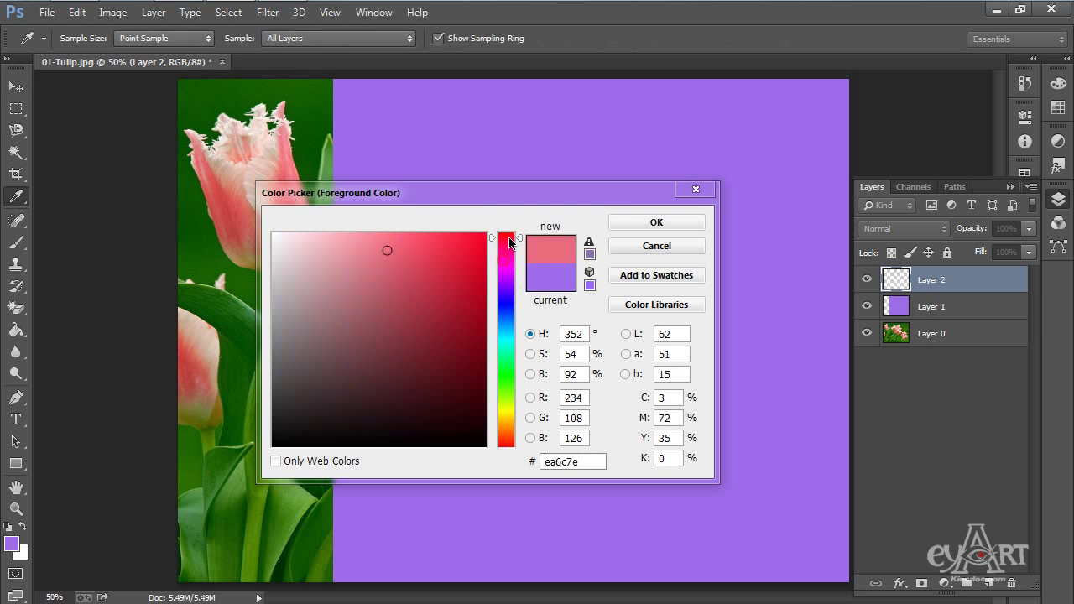
{"action": "left_click", "coordinate": [328, 261]}
{"action": "left_click", "coordinate": [369, 240]}
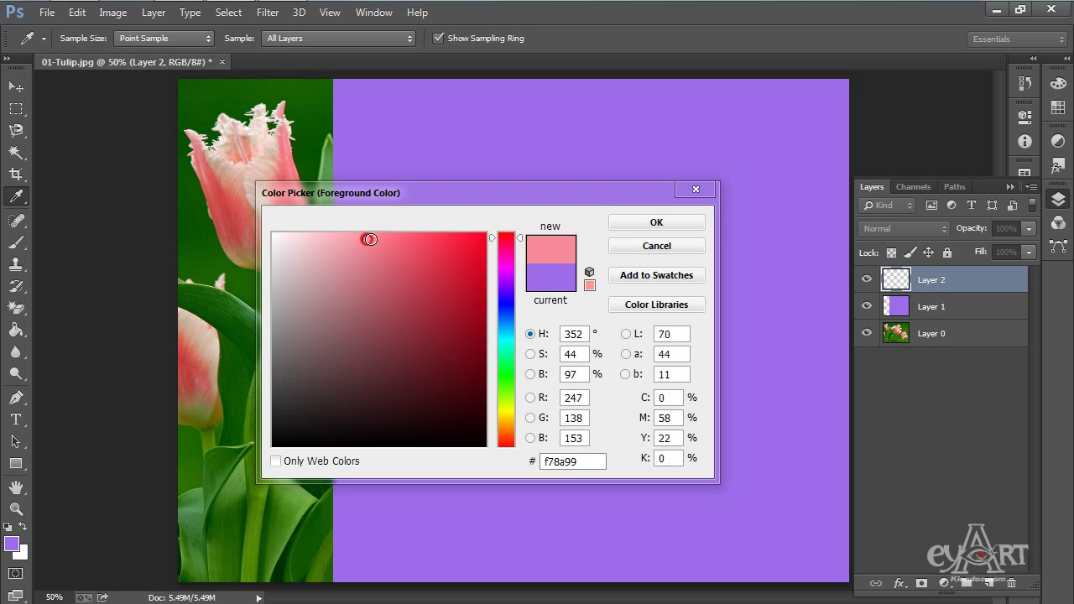
{"action": "left_click", "coordinate": [666, 224]}
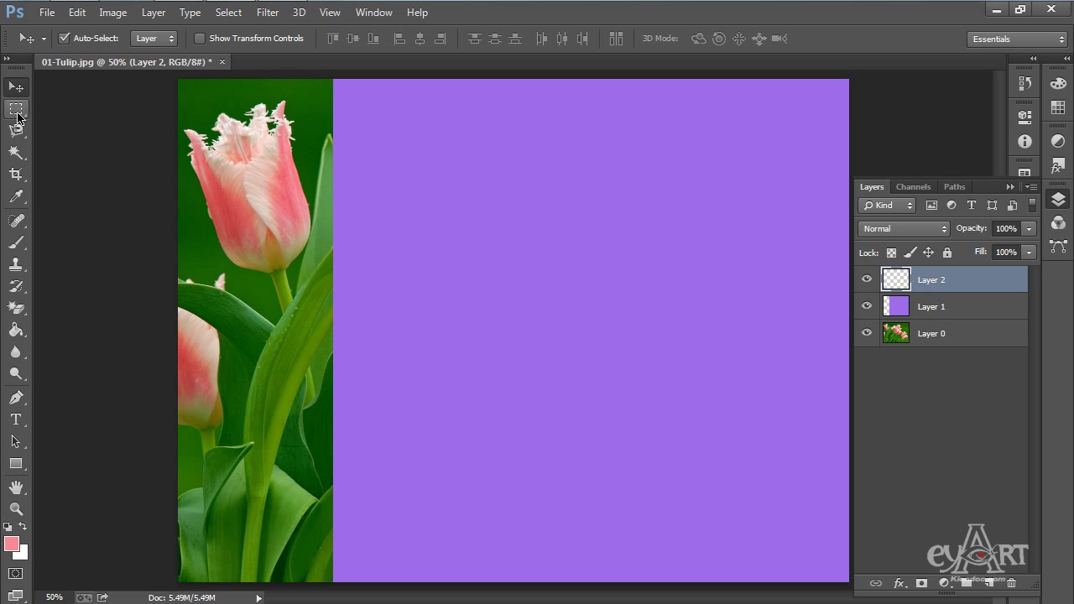
Step: Fill a rectangular selection across the left middle with pink on Layer 2, then deselect
{"action": "left_click", "coordinate": [16, 109]}
{"action": "left_click_drag", "start_coordinate": [229, 222], "coordinate": [554, 420]}
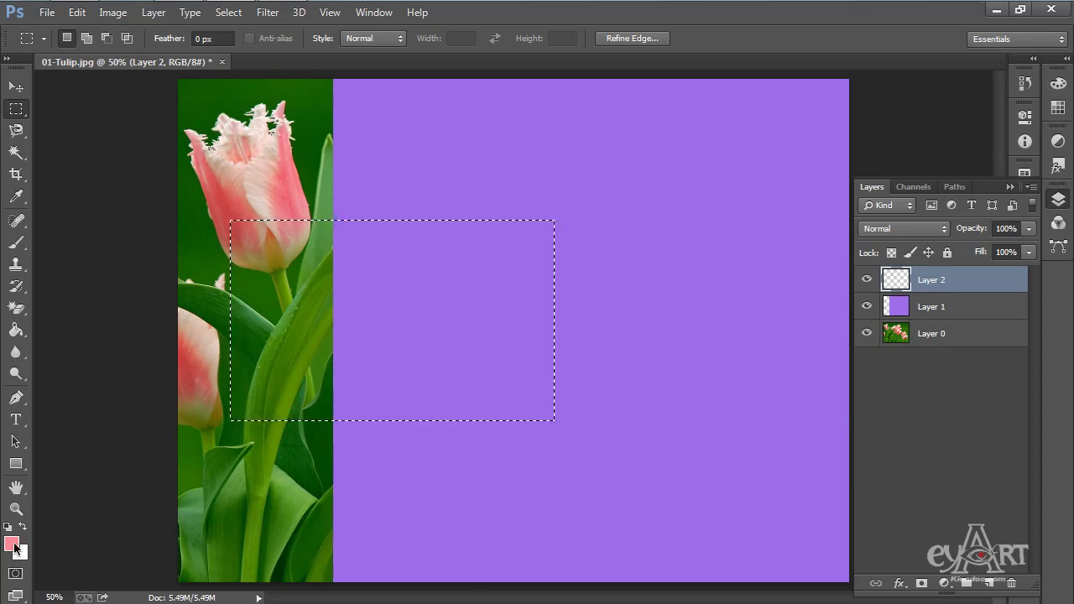
{"action": "key", "text": "alt+BackSpace"}
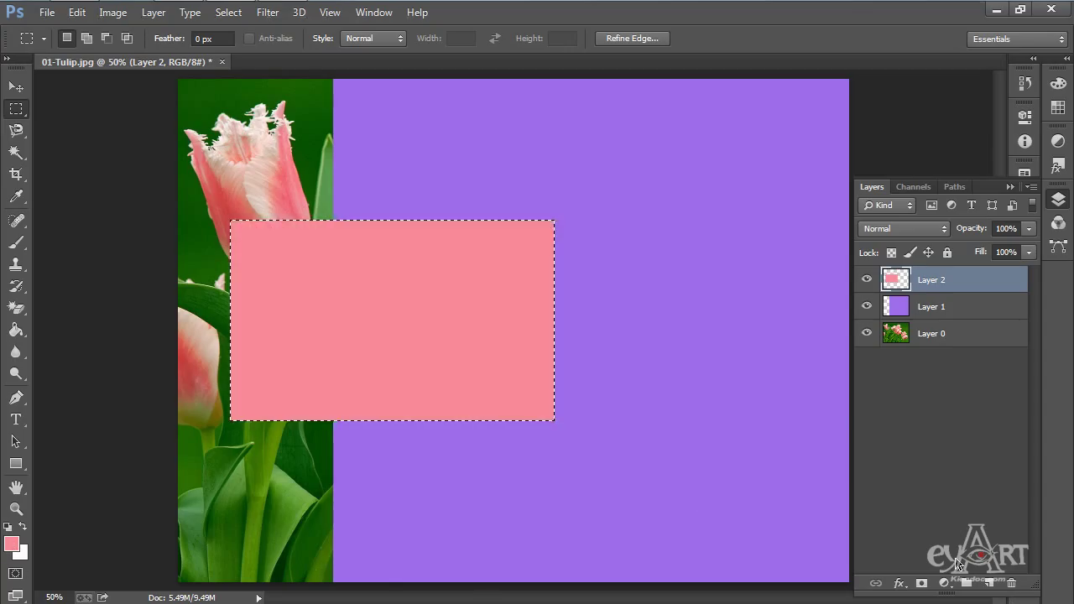
{"action": "key", "text": "ctrl+d"}
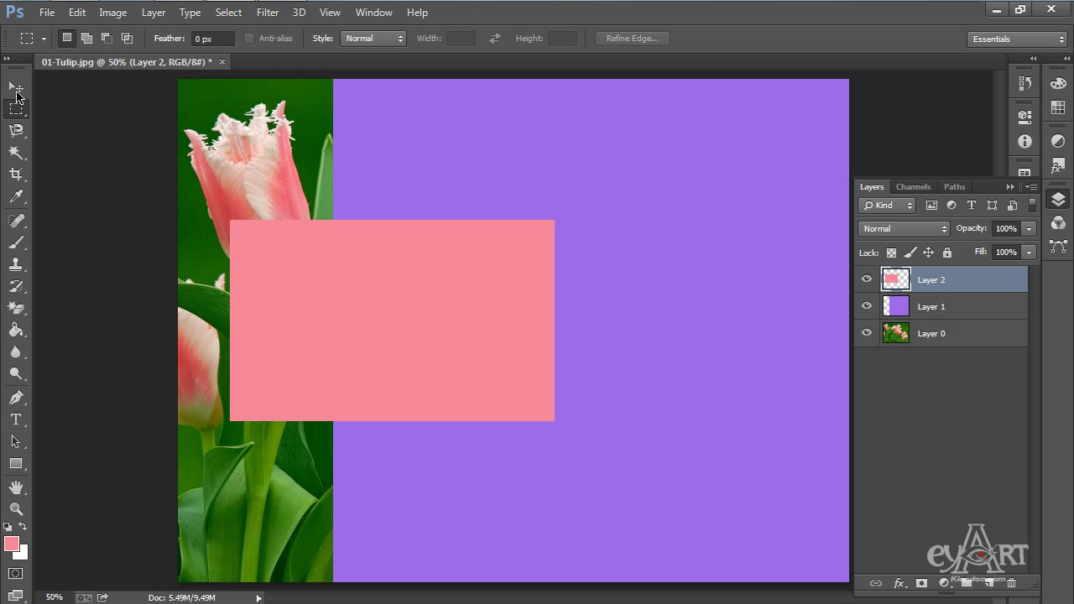
Step: Move the pink rectangle left so it sits over the tulip strip
{"action": "left_click", "coordinate": [16, 87]}
{"action": "mouse_move", "coordinate": [371, 297]}
{"action": "left_mouse_down"}
{"action": "mouse_move", "coordinate": [391, 206]}
{"action": "mouse_move", "coordinate": [518, 213]}
{"action": "mouse_move", "coordinate": [602, 247]}
{"action": "left_mouse_up"}
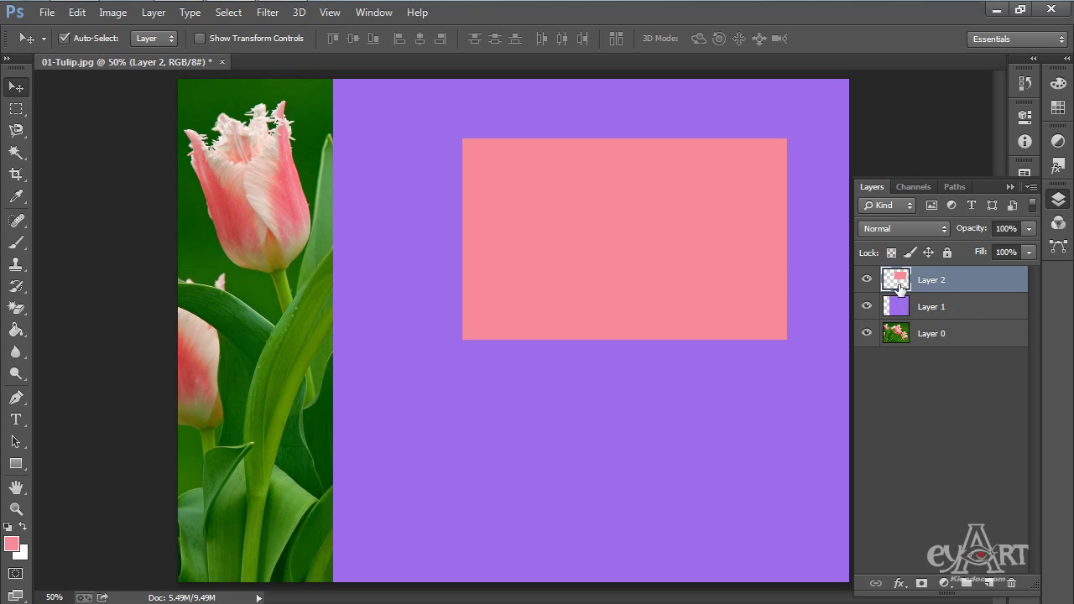
{"action": "mouse_move", "coordinate": [526, 220]}
{"action": "left_mouse_down"}
{"action": "mouse_move", "coordinate": [379, 306]}
{"action": "mouse_move", "coordinate": [341, 307]}
{"action": "left_mouse_up"}
{"action": "mouse_move", "coordinate": [442, 307]}
{"action": "left_mouse_down"}
{"action": "mouse_move", "coordinate": [389, 319]}
{"action": "mouse_move", "coordinate": [355, 304]}
{"action": "mouse_move", "coordinate": [348, 317]}
{"action": "left_mouse_up"}
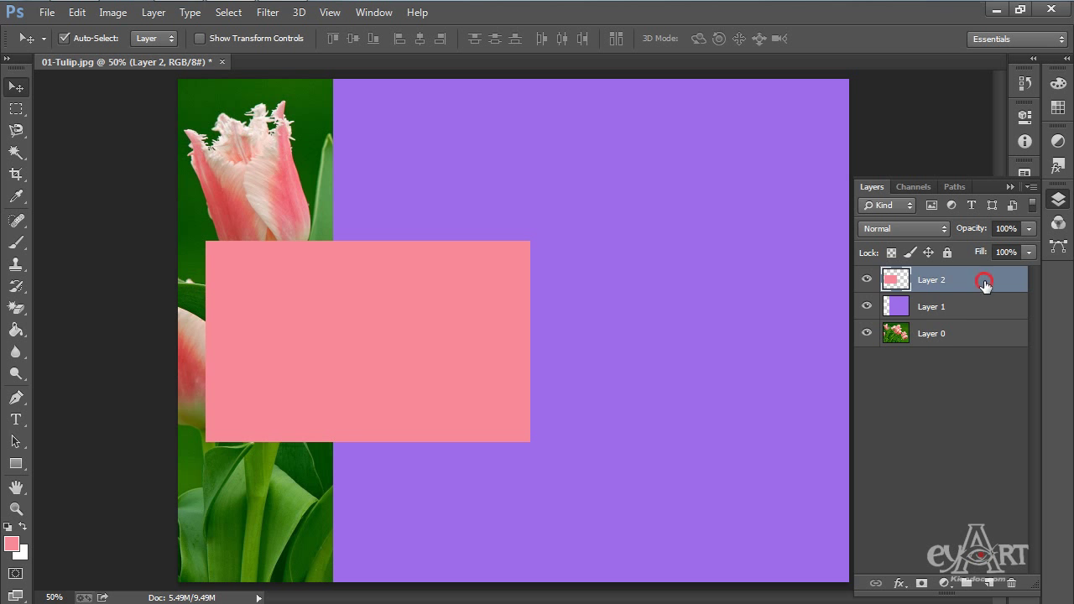
Step: Reorder the stack so pink Layer 2 sits beneath purple Layer 1
{"action": "left_click_drag", "start_coordinate": [984, 286], "coordinate": [993, 317]}
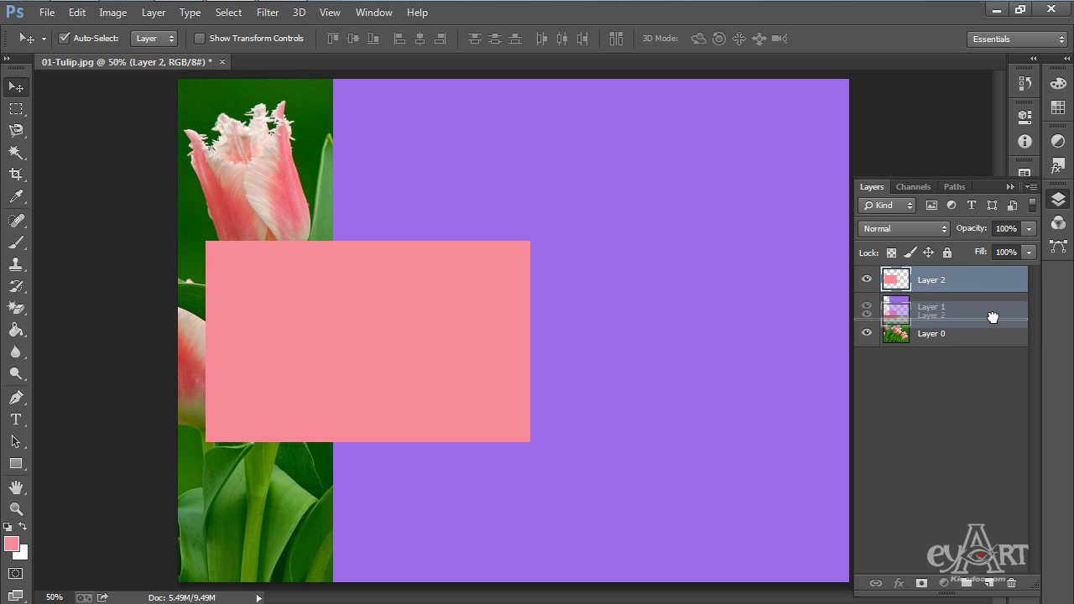
{"action": "left_click_drag", "start_coordinate": [993, 317], "coordinate": [994, 322]}
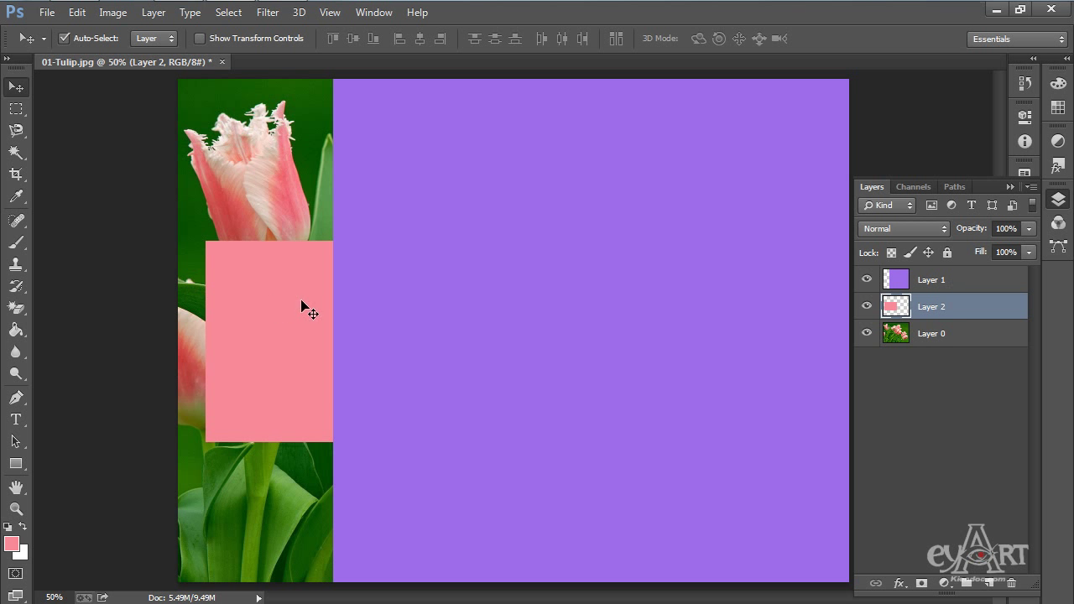
{"action": "left_click", "coordinate": [970, 335]}
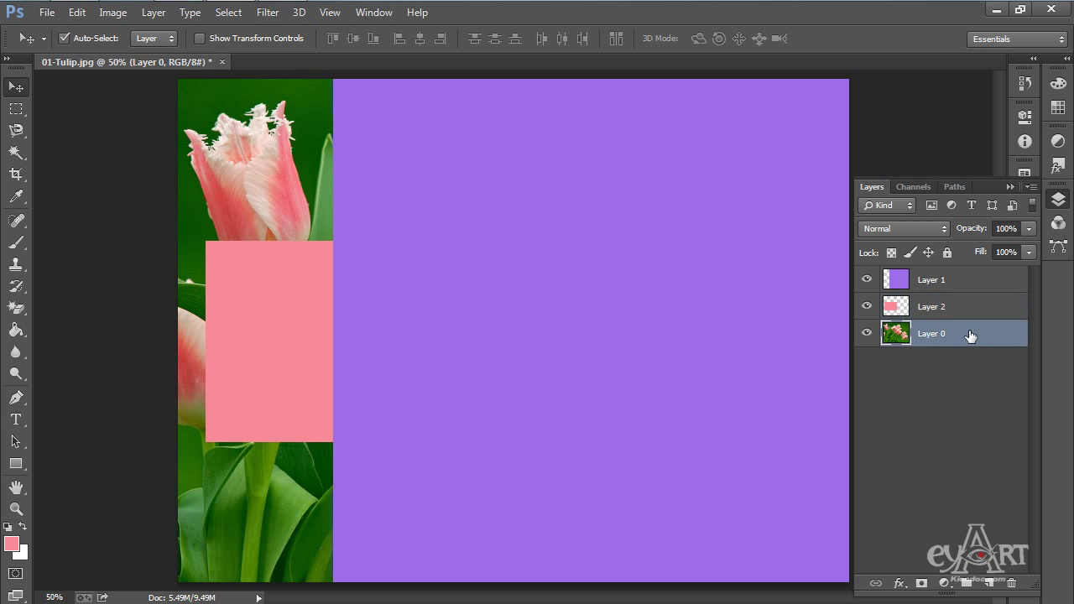
Step: Move the tulip Layer 0 to the bottom of the layer stack
{"action": "left_click_drag", "start_coordinate": [970, 335], "coordinate": [971, 271]}
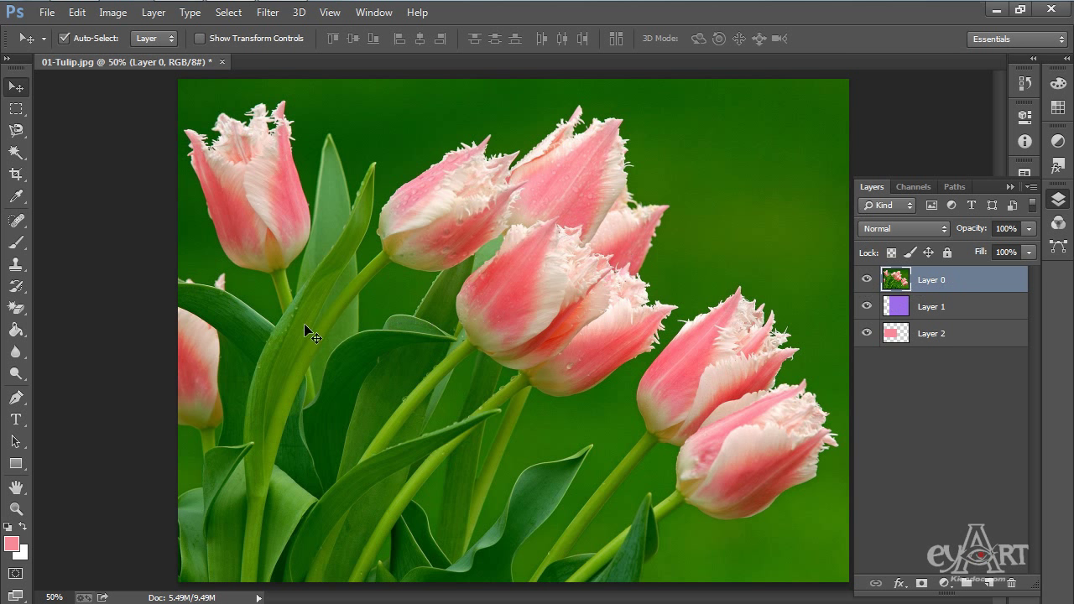
{"action": "mouse_move", "coordinate": [605, 314]}
{"action": "left_mouse_down"}
{"action": "mouse_move", "coordinate": [803, 309]}
{"action": "mouse_move", "coordinate": [855, 320]}
{"action": "left_mouse_up"}
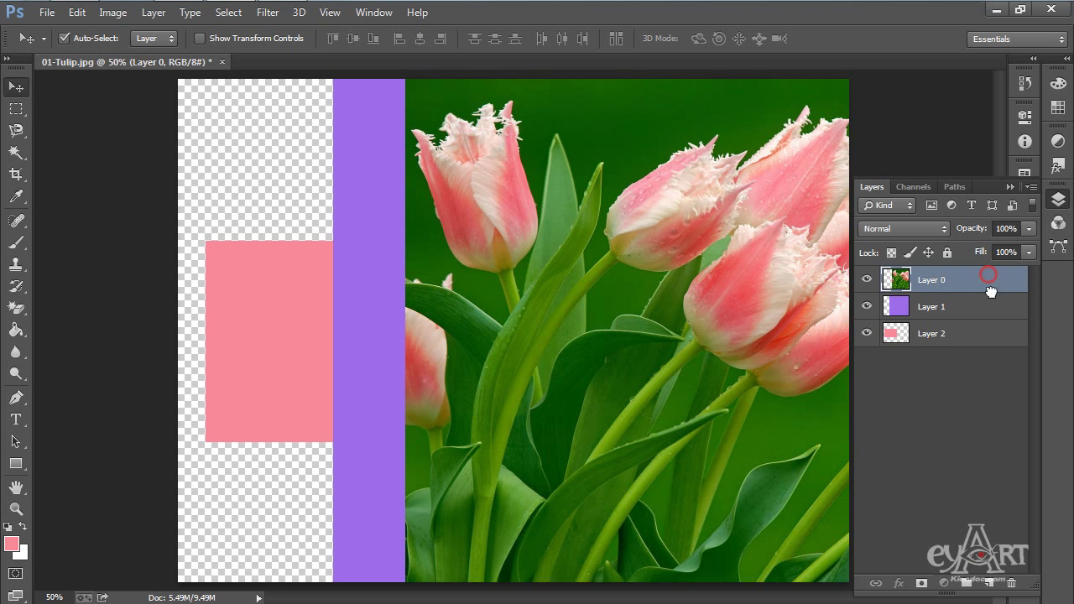
{"action": "left_click_drag", "start_coordinate": [990, 285], "coordinate": [997, 359]}
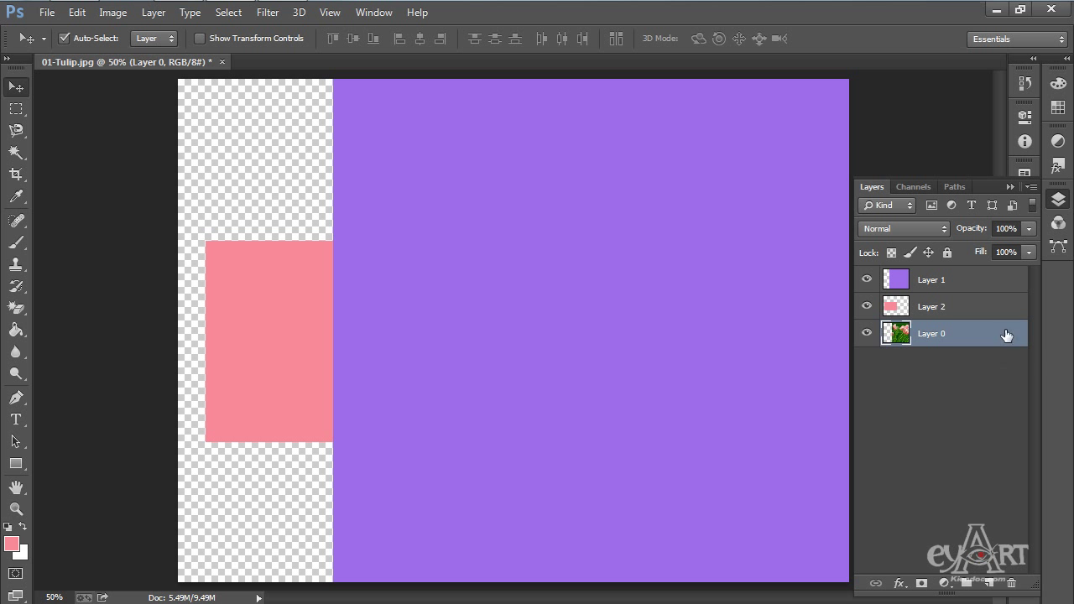
Step: Realign the tulip photo to fill the canvas, keeping all layers visible with purple layer active
{"action": "left_click", "coordinate": [867, 279]}
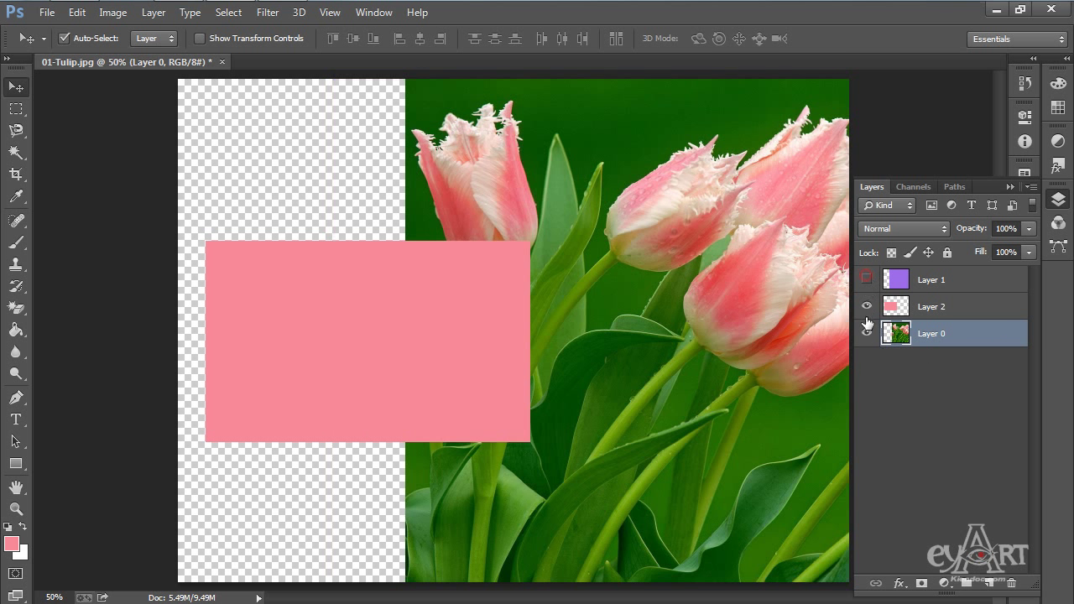
{"action": "left_click", "coordinate": [867, 306]}
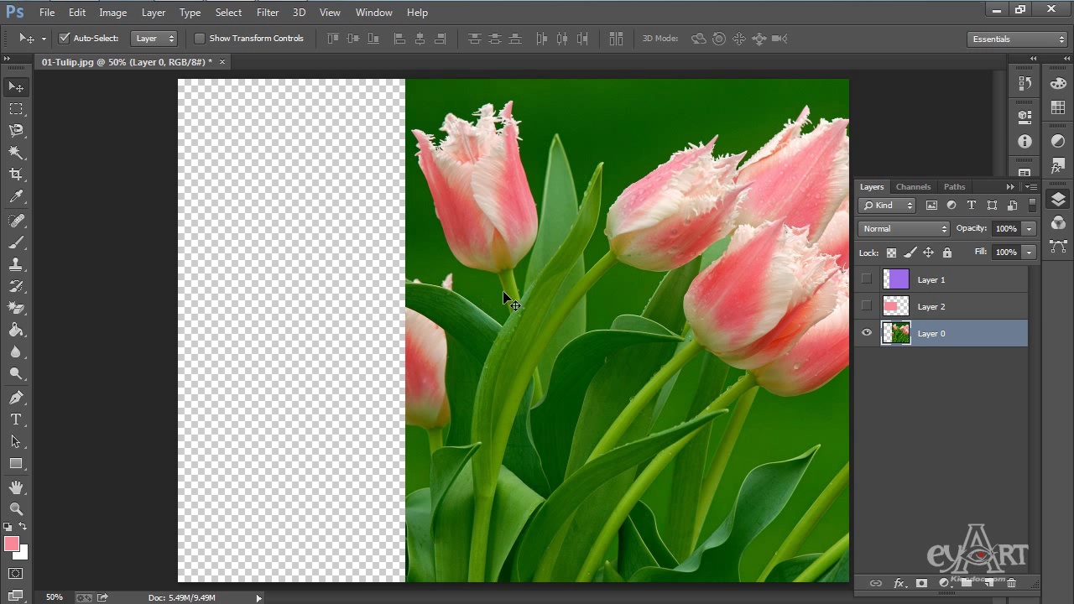
{"action": "left_click_drag", "start_coordinate": [638, 286], "coordinate": [335, 289]}
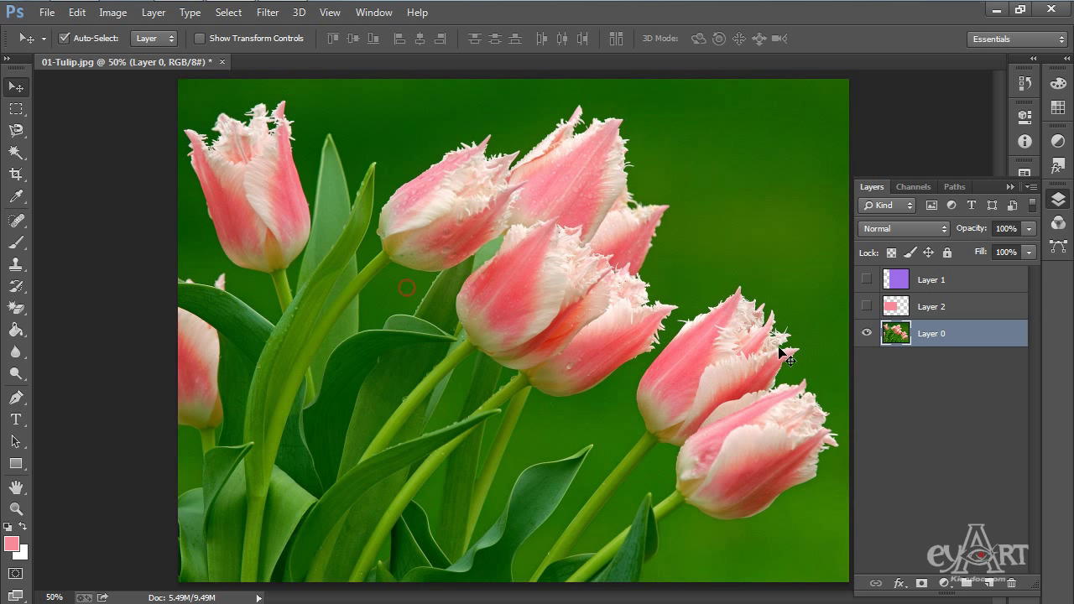
{"action": "left_click", "coordinate": [866, 306]}
{"action": "left_click", "coordinate": [867, 279]}
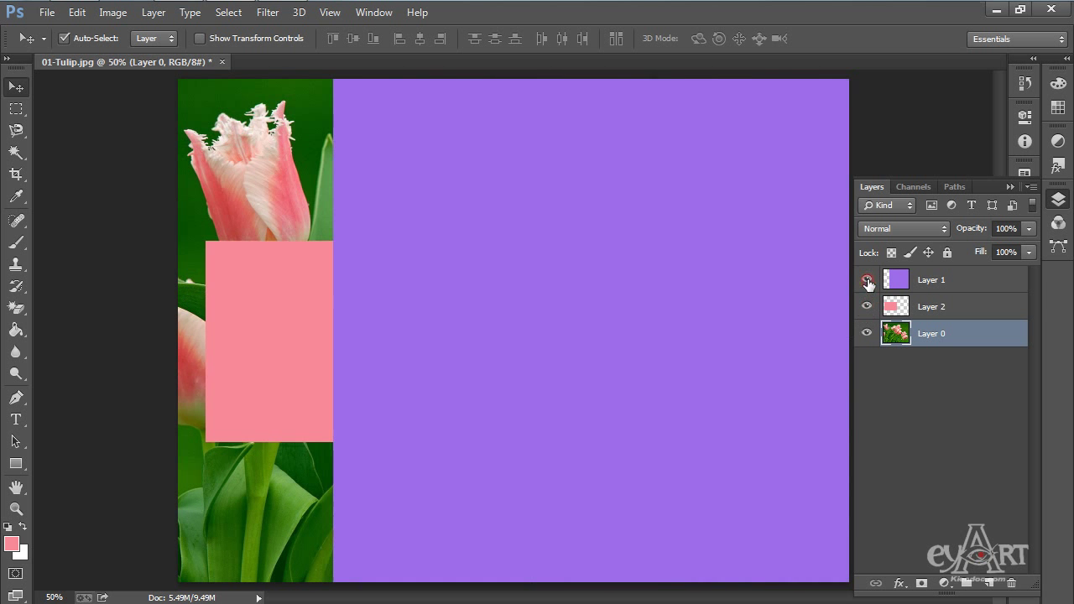
{"action": "left_click", "coordinate": [962, 284]}
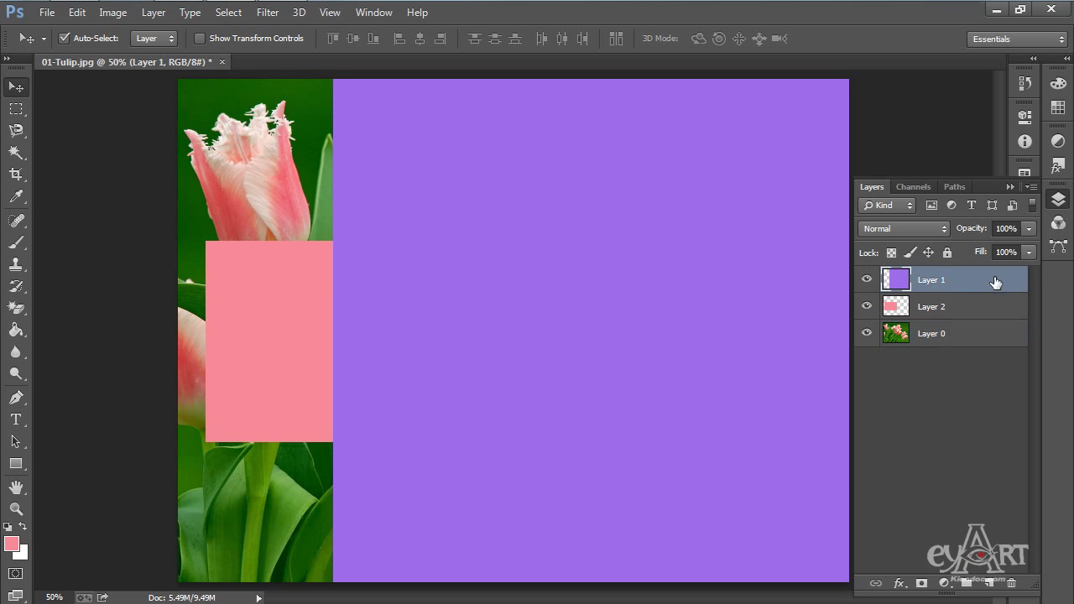
Step: Delete purple Layer 1, then duplicate pink Layer 2 and delete the copy
{"action": "left_click_drag", "start_coordinate": [999, 281], "coordinate": [1012, 582]}
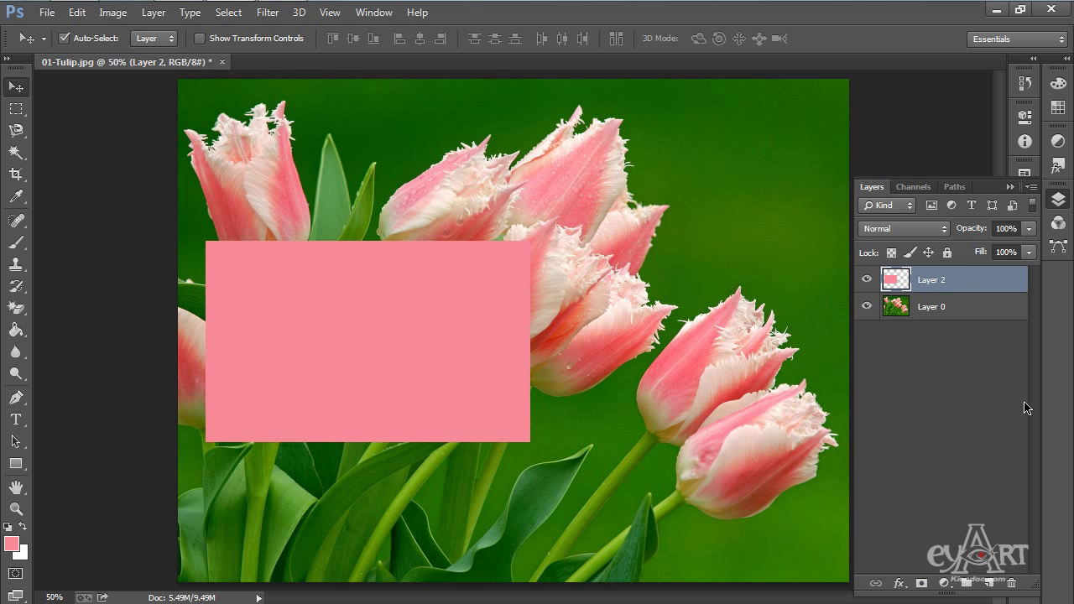
{"action": "left_click_drag", "start_coordinate": [993, 284], "coordinate": [991, 582]}
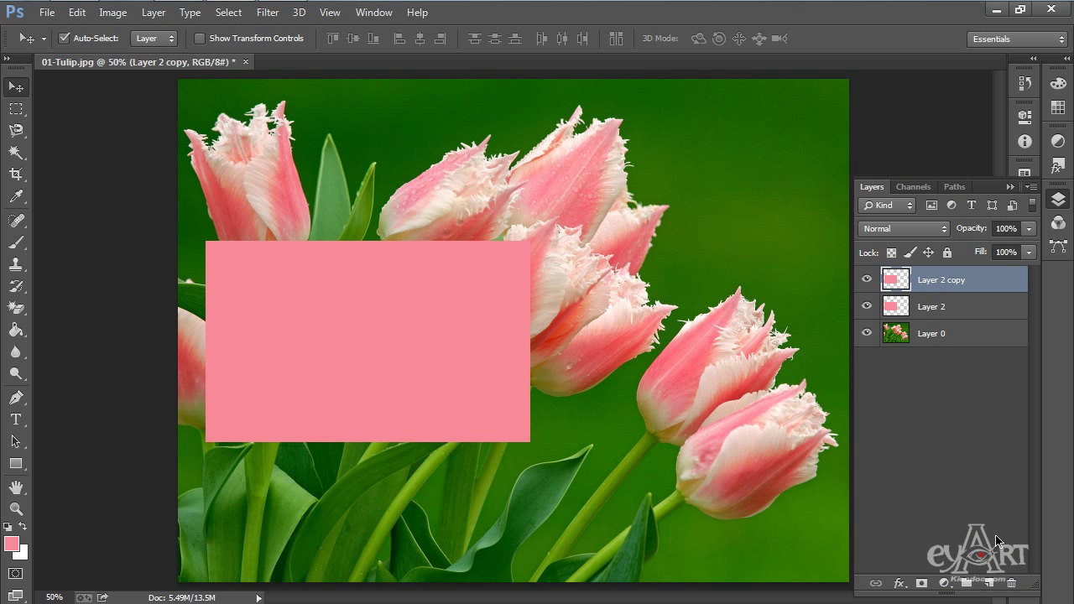
{"action": "mouse_move", "coordinate": [1001, 275]}
{"action": "left_mouse_down"}
{"action": "mouse_move", "coordinate": [996, 508]}
{"action": "mouse_move", "coordinate": [1011, 582]}
{"action": "left_mouse_up"}
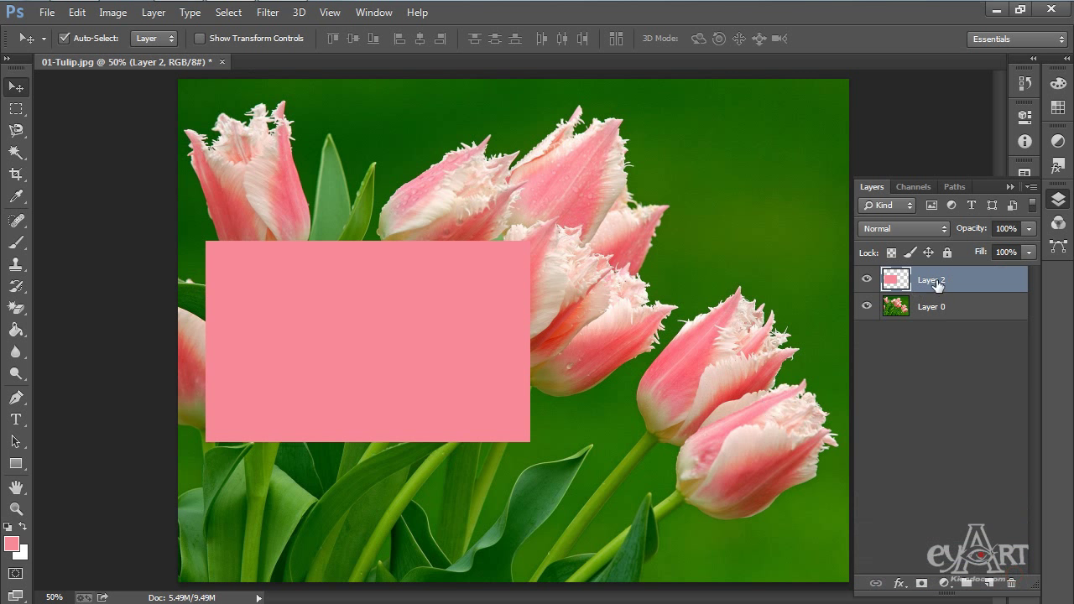
Step: Duplicate pink Layer 2 with Ctrl+J, shift the copy, then delete both pink layers
{"action": "key", "text": "ctrl+j"}
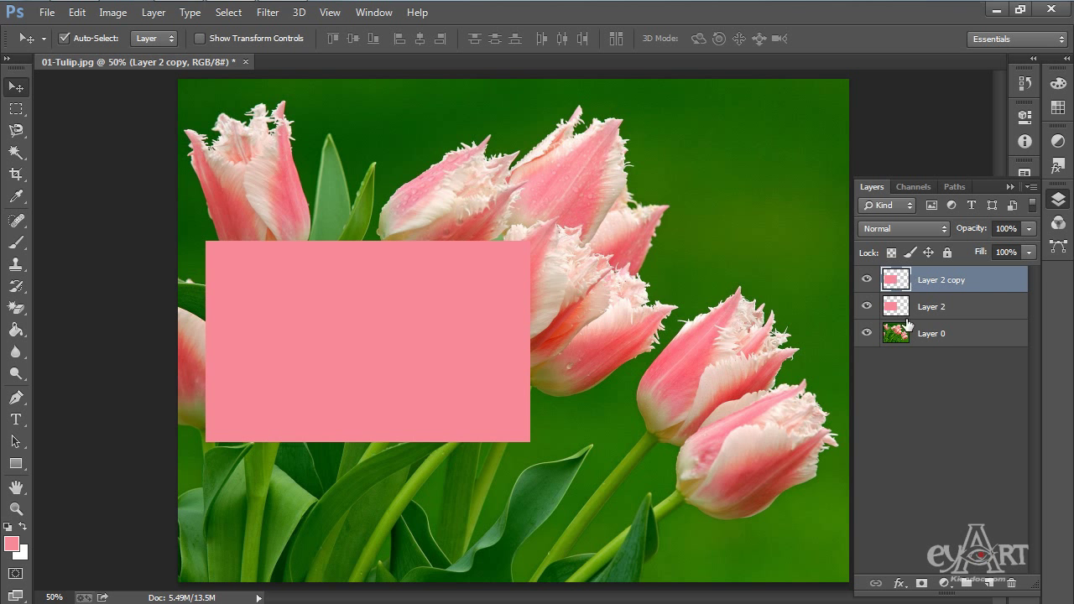
{"action": "mouse_move", "coordinate": [345, 341]}
{"action": "left_mouse_down"}
{"action": "mouse_move", "coordinate": [427, 312]}
{"action": "mouse_move", "coordinate": [571, 231]}
{"action": "left_mouse_up"}
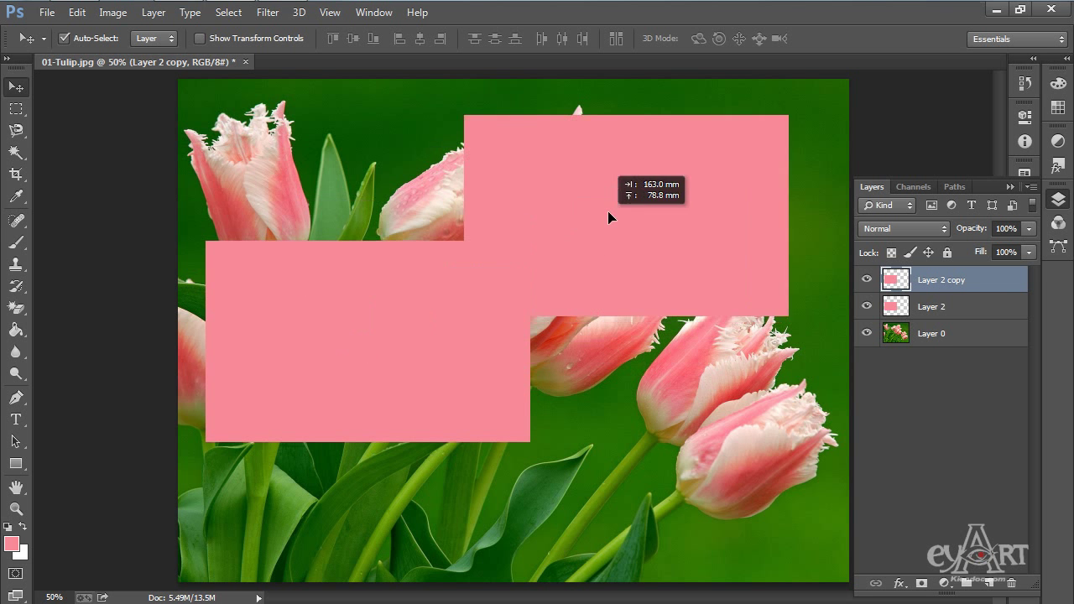
{"action": "left_click", "coordinate": [970, 310], "text": "shift"}
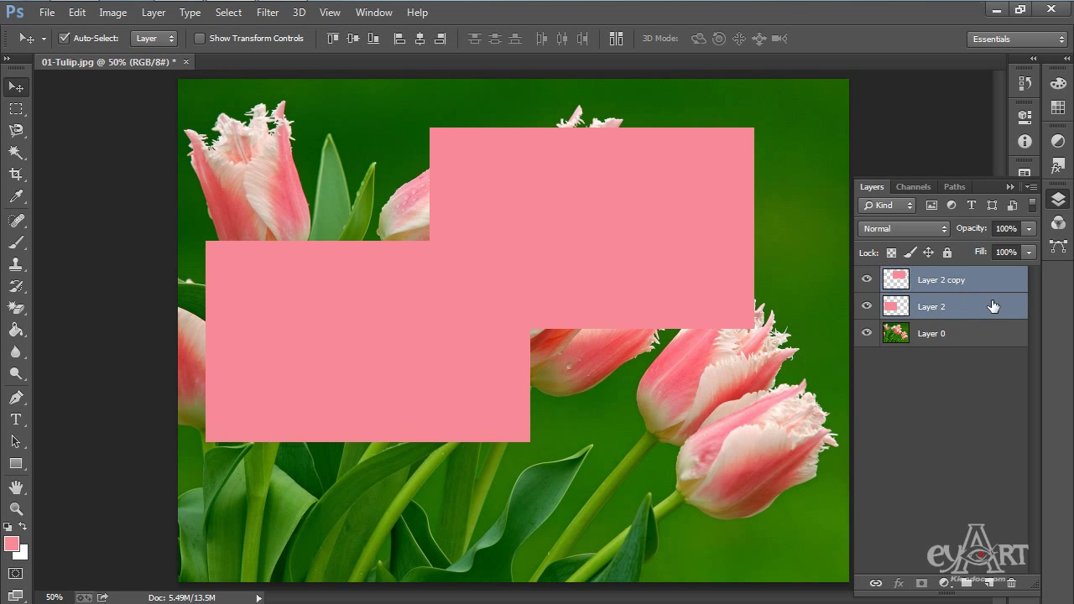
{"action": "left_click_drag", "start_coordinate": [990, 306], "coordinate": [1012, 582]}
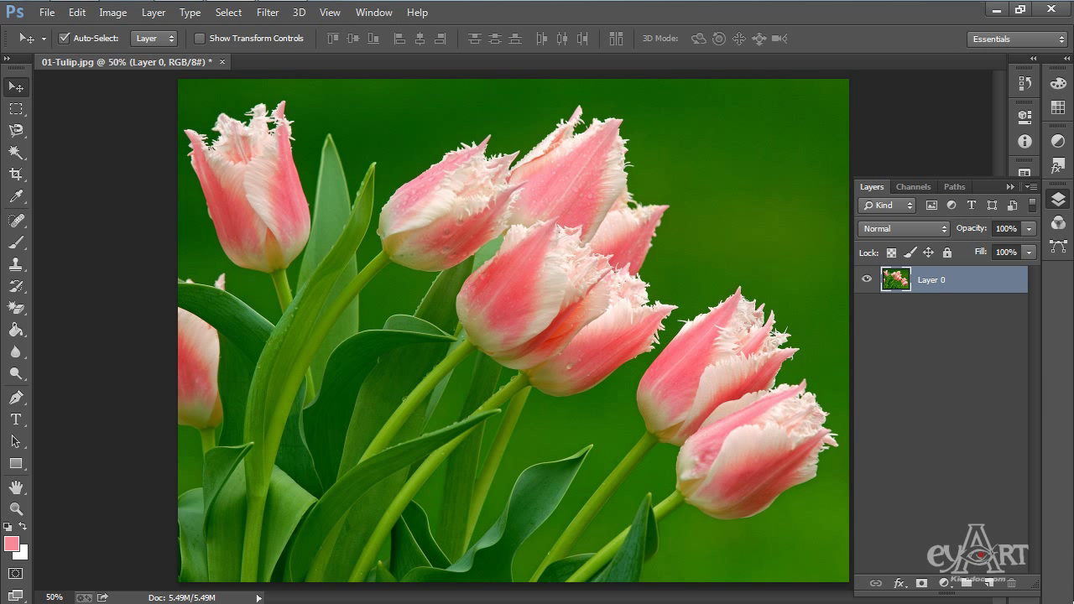
Step: Open 02-Hoa sen.jpg and 03-Hoa sen.jpg together
{"action": "key", "text": "ctrl+o"}
{"action": "left_click_drag", "start_coordinate": [385, 221], "coordinate": [267, 115]}
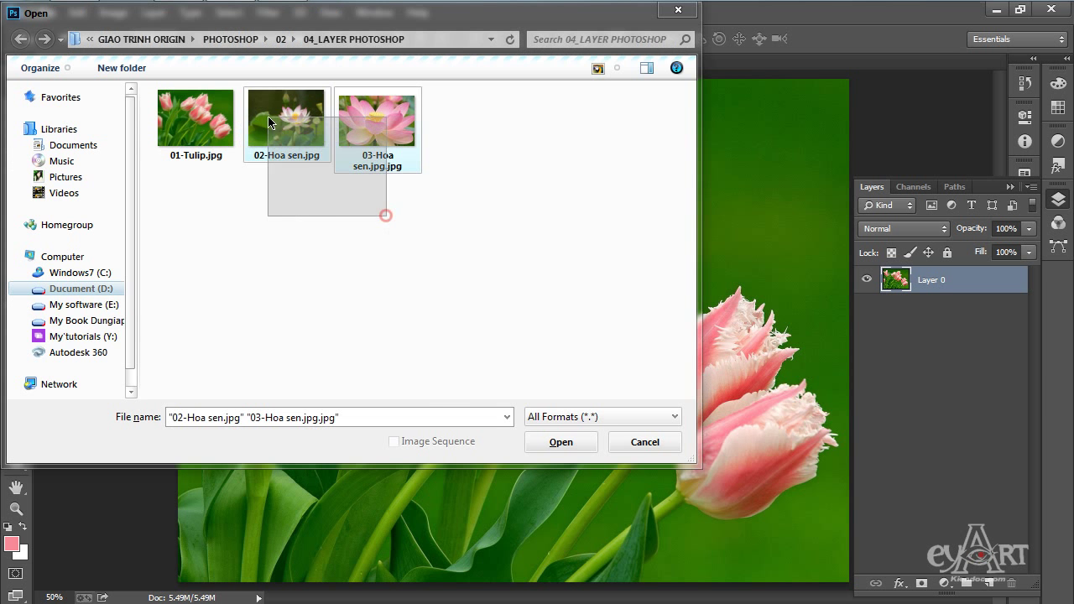
{"action": "left_click", "coordinate": [561, 442]}
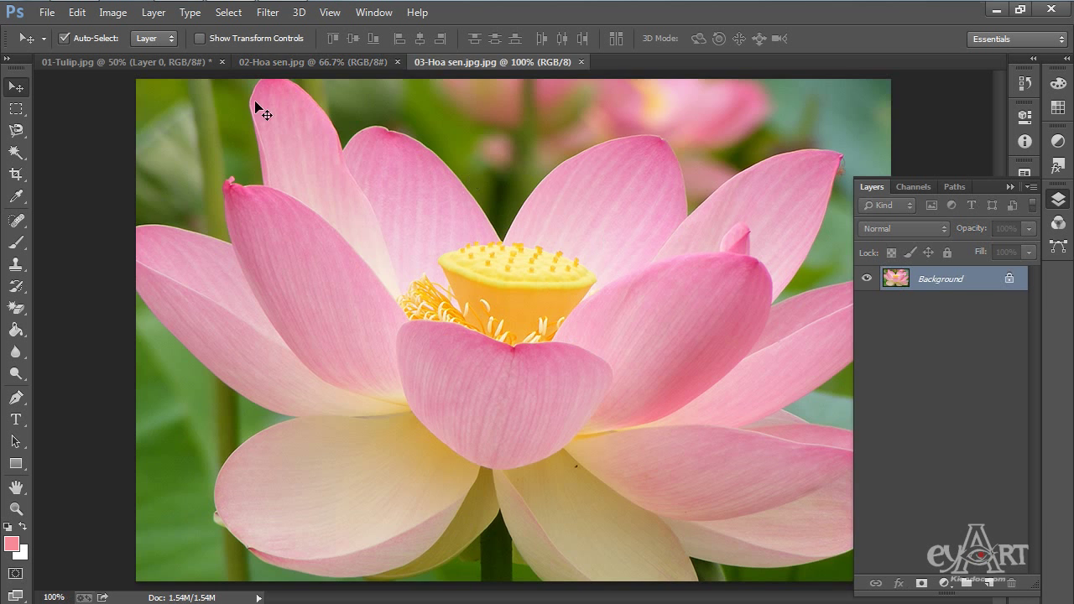
Step: Drag both lotus photos into the tulip document as Layers 1 and 2 and nudge them
{"action": "left_click", "coordinate": [290, 62]}
{"action": "mouse_move", "coordinate": [550, 323]}
{"action": "left_mouse_down"}
{"action": "mouse_move", "coordinate": [647, 342]}
{"action": "mouse_move", "coordinate": [523, 343]}
{"action": "mouse_move", "coordinate": [112, 69]}
{"action": "mouse_move", "coordinate": [727, 222]}
{"action": "left_mouse_up"}
{"action": "left_click", "coordinate": [456, 63]}
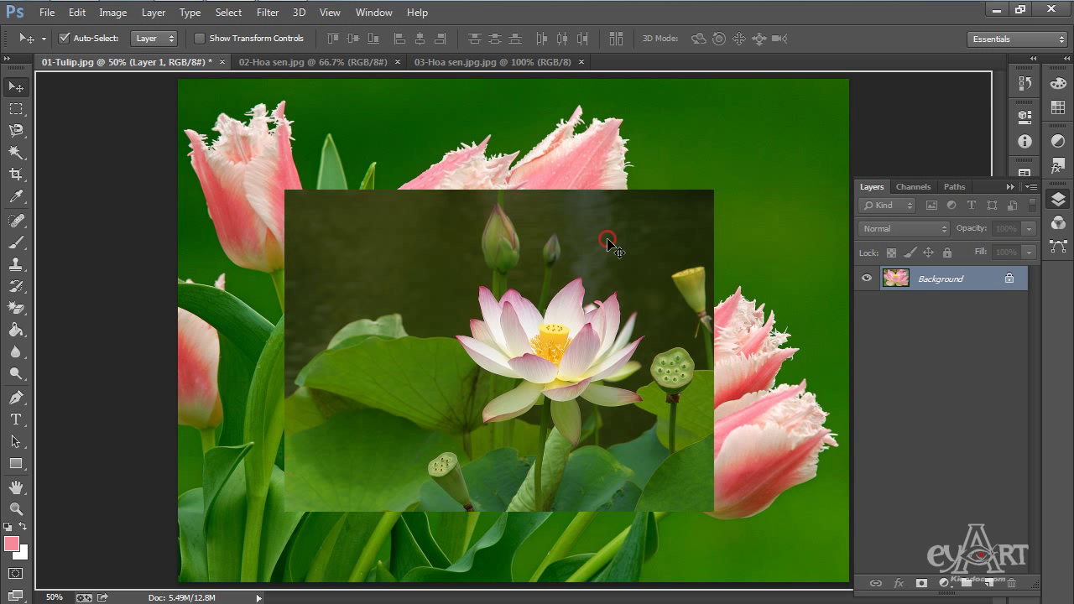
{"action": "left_click_drag", "start_coordinate": [608, 239], "coordinate": [608, 240]}
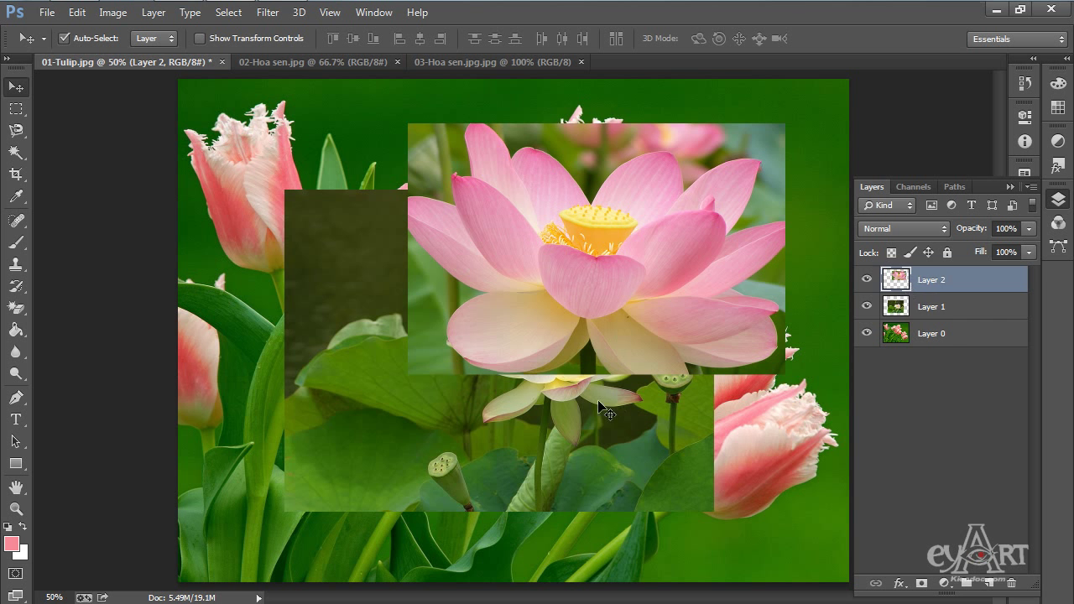
{"action": "left_click_drag", "start_coordinate": [592, 410], "coordinate": [541, 440]}
{"action": "left_click_drag", "start_coordinate": [587, 283], "coordinate": [575, 302]}
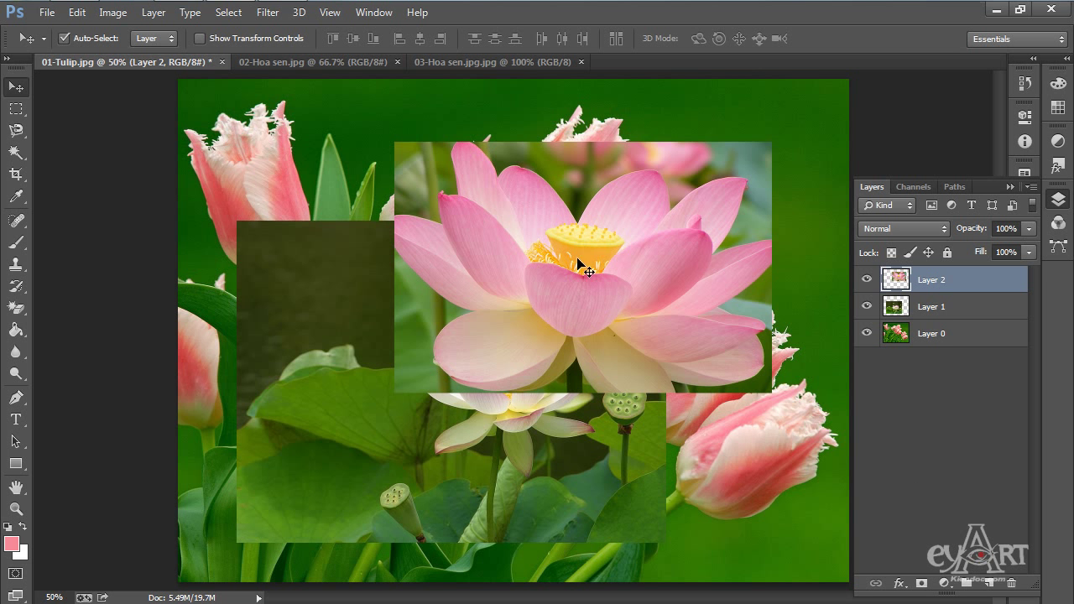
{"action": "left_click_drag", "start_coordinate": [551, 255], "coordinate": [542, 263]}
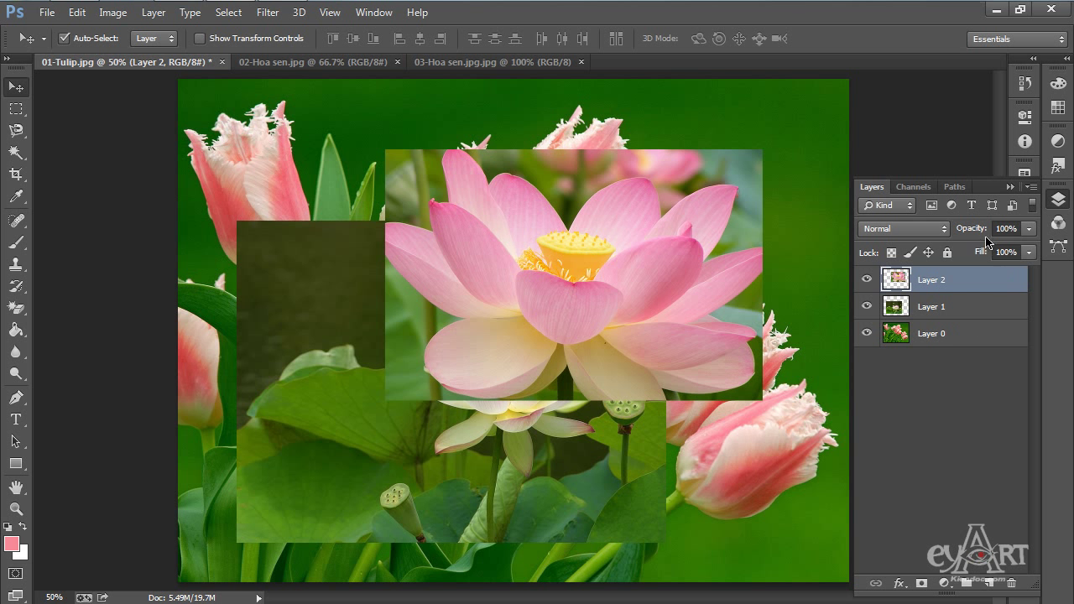
Step: Move the pink lotus top-right at 62% opacity and the leafy lotus bottom-left at 66%
{"action": "left_click", "coordinate": [1029, 229]}
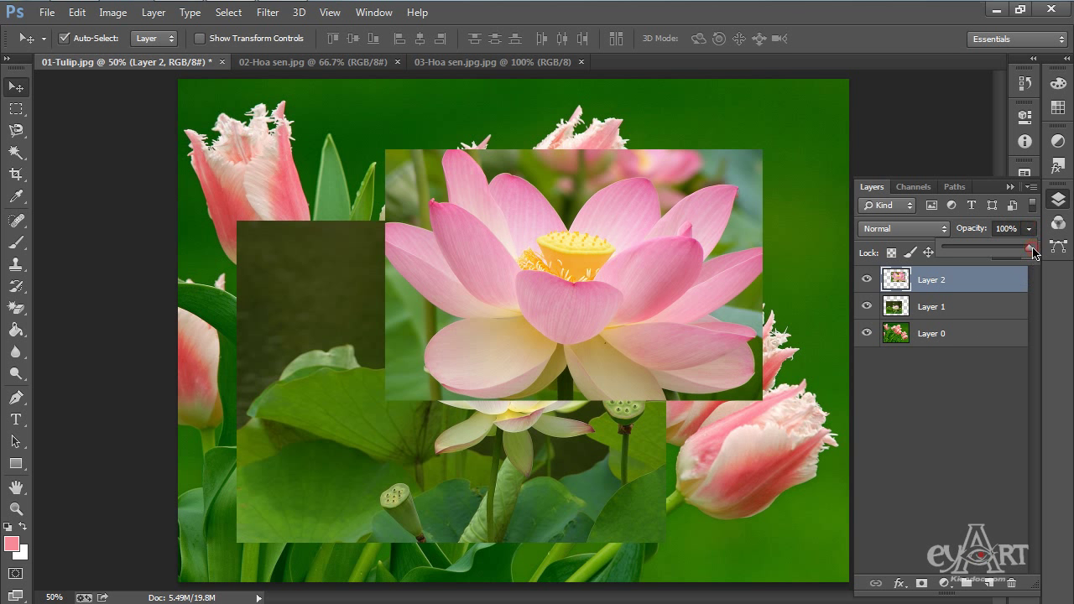
{"action": "left_click_drag", "start_coordinate": [1033, 253], "coordinate": [999, 252]}
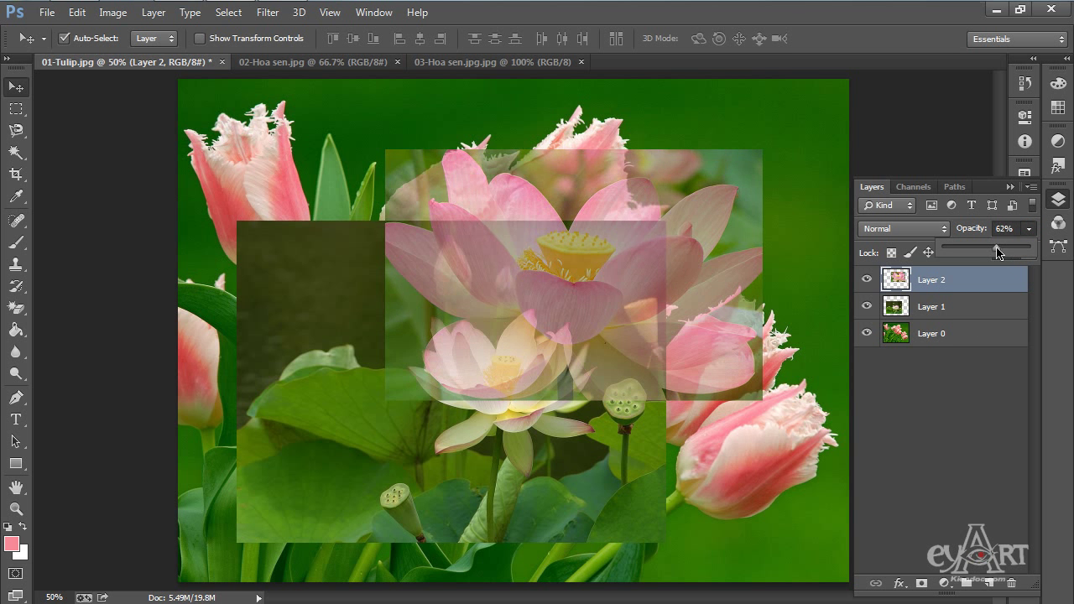
{"action": "left_click_drag", "start_coordinate": [544, 306], "coordinate": [632, 236]}
{"action": "left_click", "coordinate": [340, 340]}
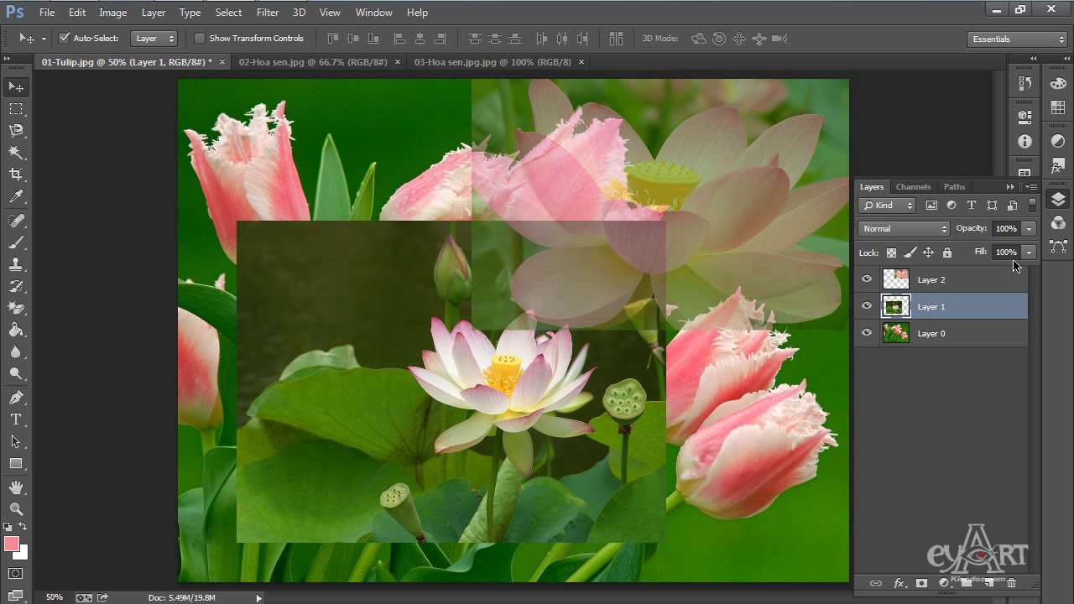
{"action": "left_click", "coordinate": [1028, 228]}
{"action": "left_click_drag", "start_coordinate": [1028, 252], "coordinate": [989, 252]}
{"action": "mouse_move", "coordinate": [377, 360]}
{"action": "left_mouse_down"}
{"action": "mouse_move", "coordinate": [341, 385]}
{"action": "mouse_move", "coordinate": [342, 371]}
{"action": "left_mouse_up"}
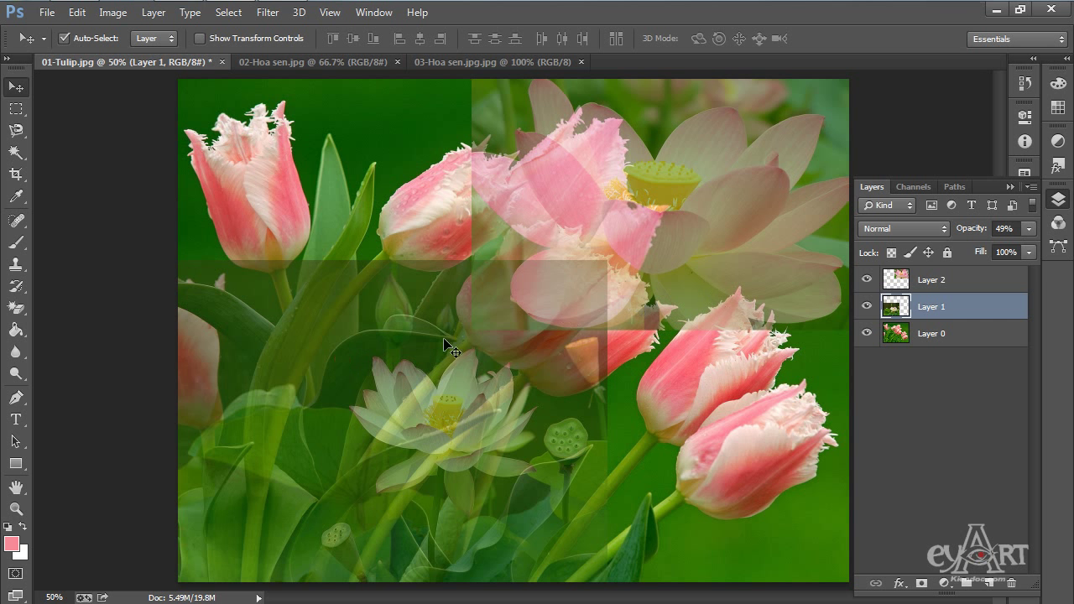
Step: Restore both lotus layers to 100% opacity, leaving the pink lotus layer active
{"action": "left_click", "coordinate": [1029, 229]}
{"action": "left_click_drag", "start_coordinate": [990, 248], "coordinate": [1040, 241]}
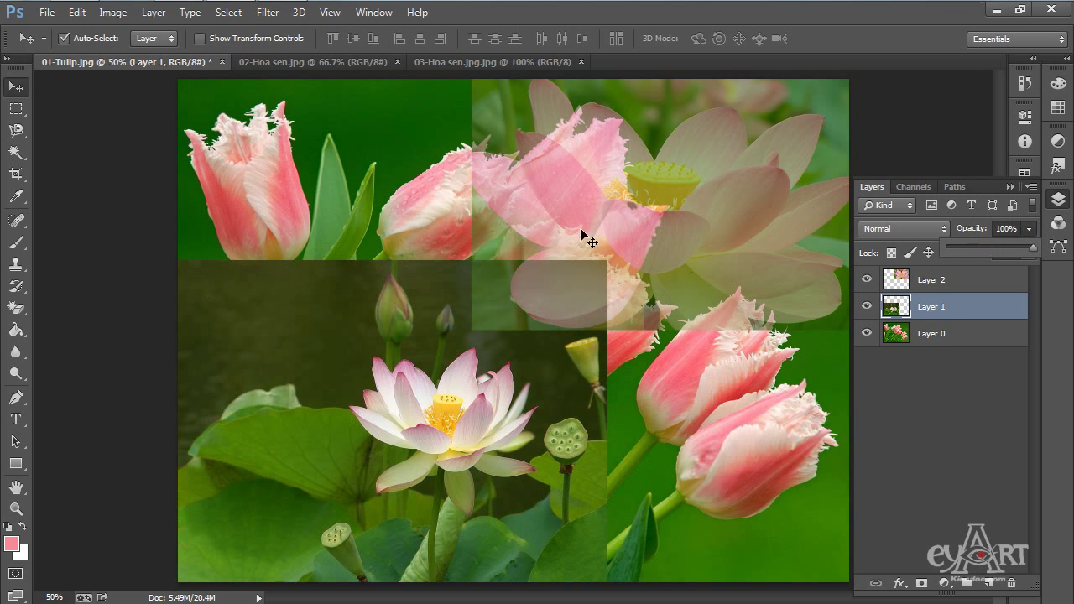
{"action": "left_click", "coordinate": [674, 195]}
{"action": "left_click", "coordinate": [1029, 229]}
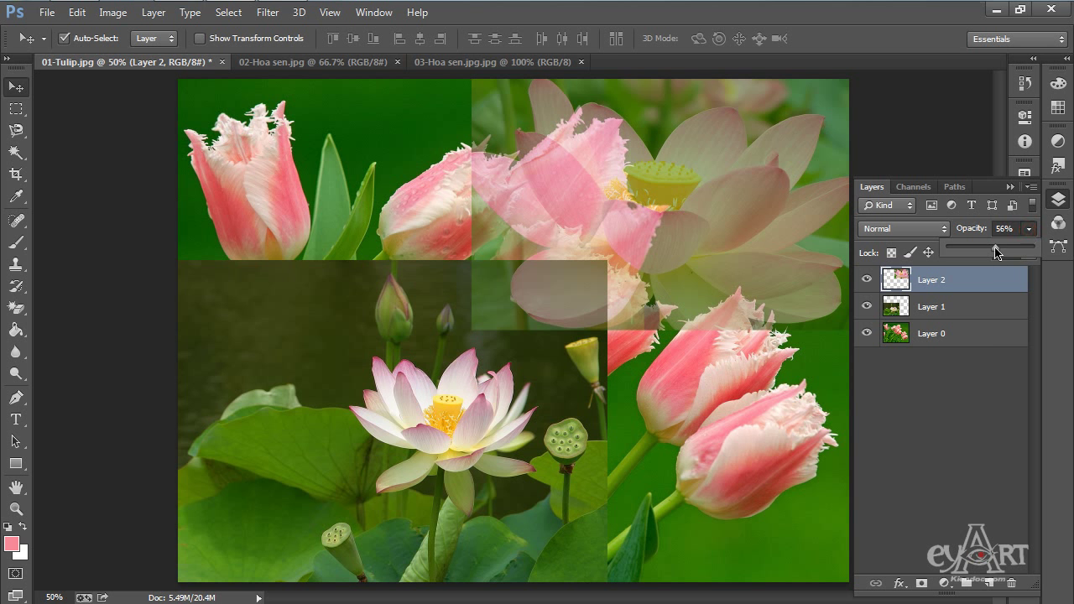
{"action": "left_click_drag", "start_coordinate": [996, 251], "coordinate": [947, 249]}
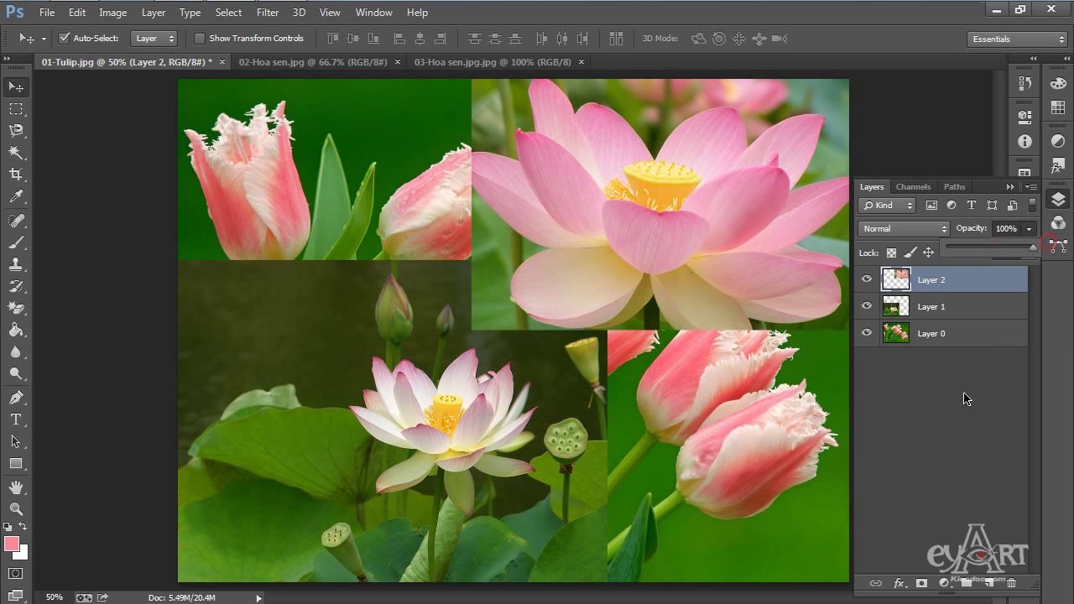
{"action": "left_click", "coordinate": [951, 416]}
{"action": "left_click", "coordinate": [961, 283]}
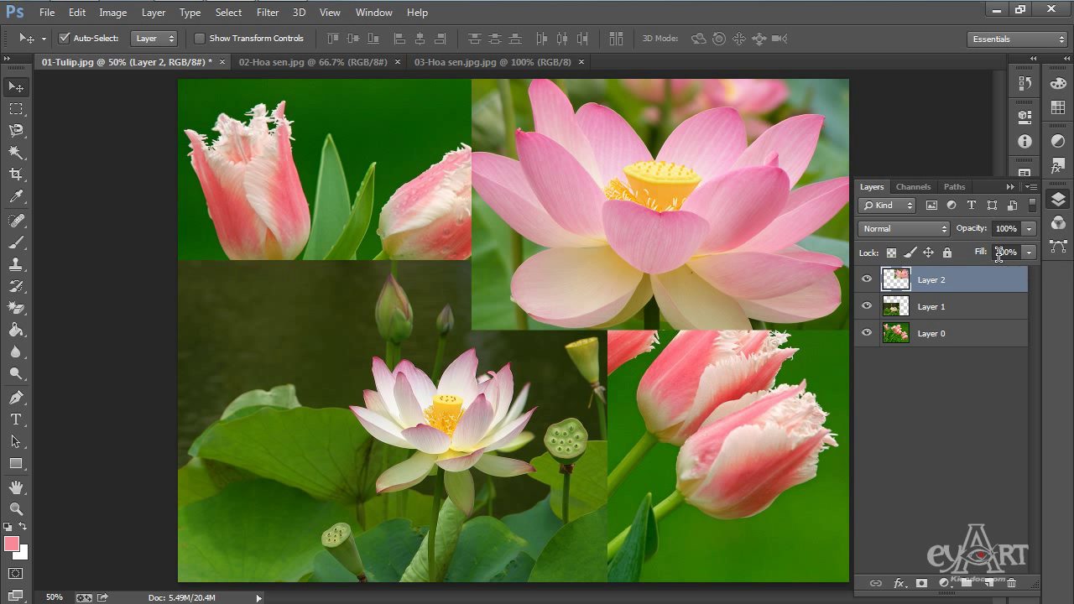
{"action": "left_click", "coordinate": [1030, 252]}
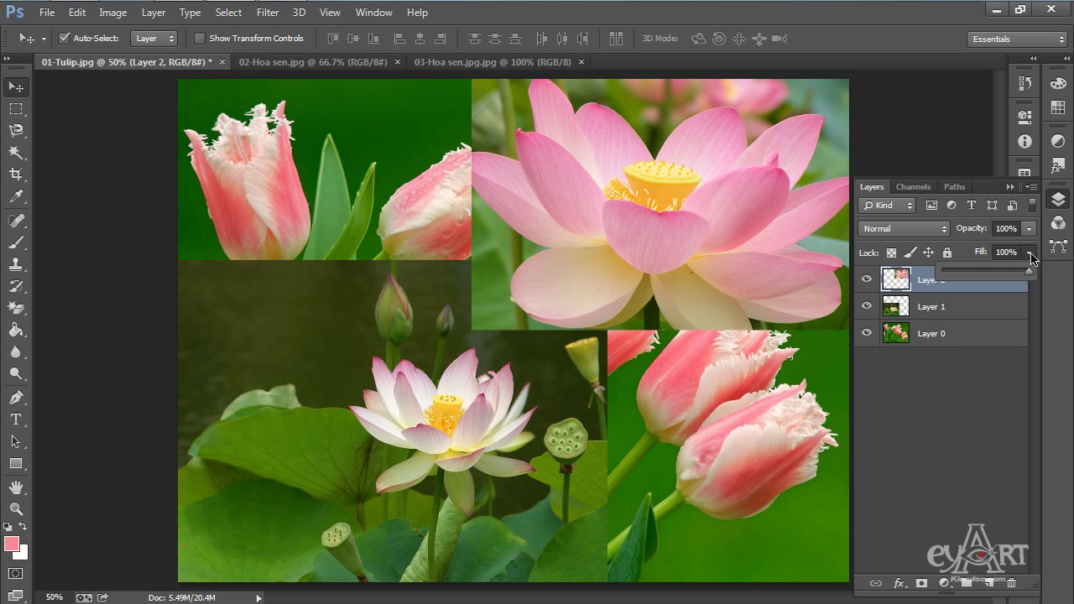
{"action": "mouse_move", "coordinate": [1031, 254]}
{"action": "left_mouse_down"}
{"action": "mouse_move", "coordinate": [999, 280]}
{"action": "mouse_move", "coordinate": [1031, 282]}
{"action": "left_mouse_up"}
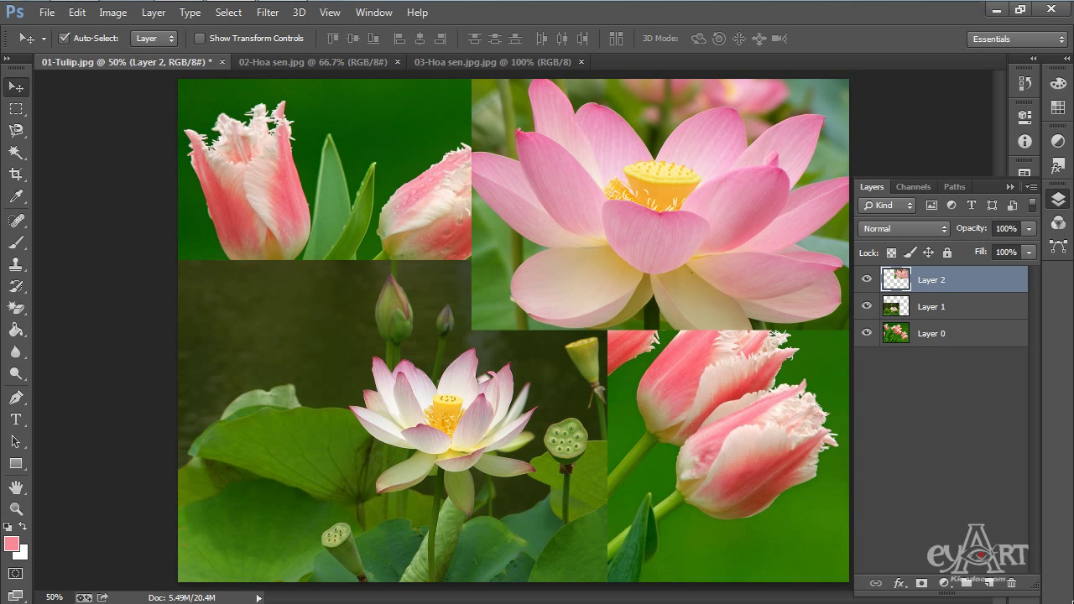
Step: Drag the large lotus toward the centre and the smaller lotus up and right, then select both layers
{"action": "left_click_drag", "start_coordinate": [663, 159], "coordinate": [568, 250]}
{"action": "left_click_drag", "start_coordinate": [292, 380], "coordinate": [352, 308]}
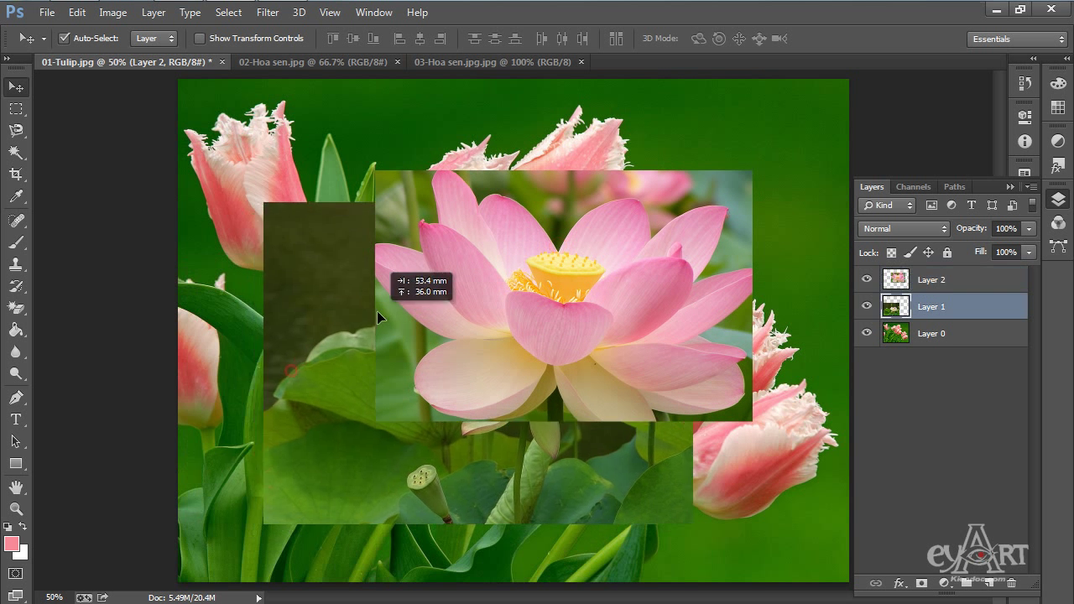
{"action": "left_click", "coordinate": [510, 298]}
{"action": "left_click", "coordinate": [306, 307], "text": "shift"}
Step: Move both lotus photos together up and right, then nudge the large lotus further right alone
{"action": "left_click_drag", "start_coordinate": [552, 300], "coordinate": [558, 300]}
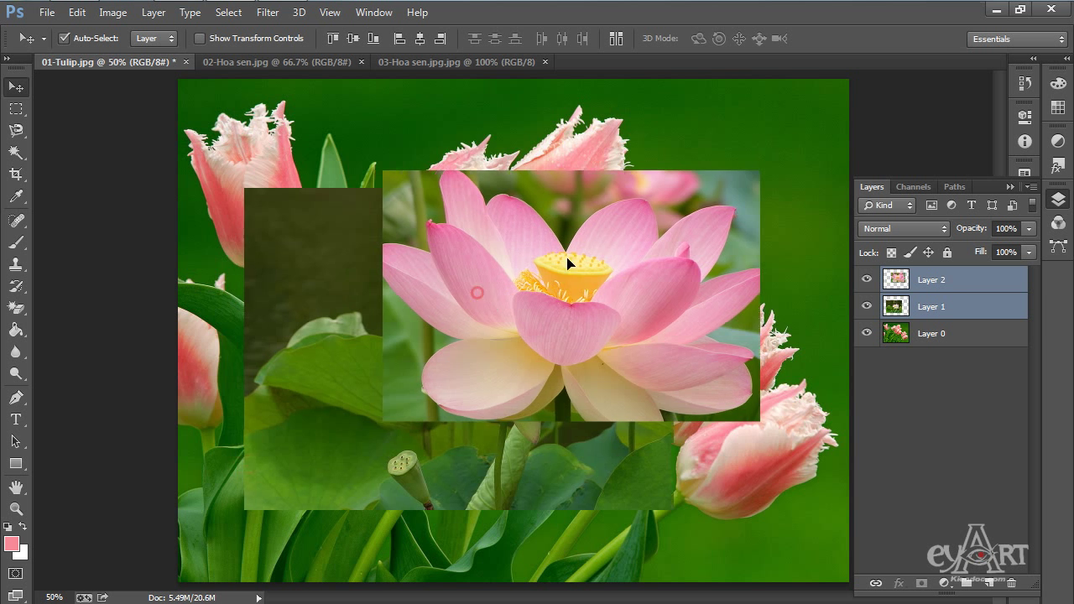
{"action": "left_click_drag", "start_coordinate": [567, 263], "coordinate": [498, 288]}
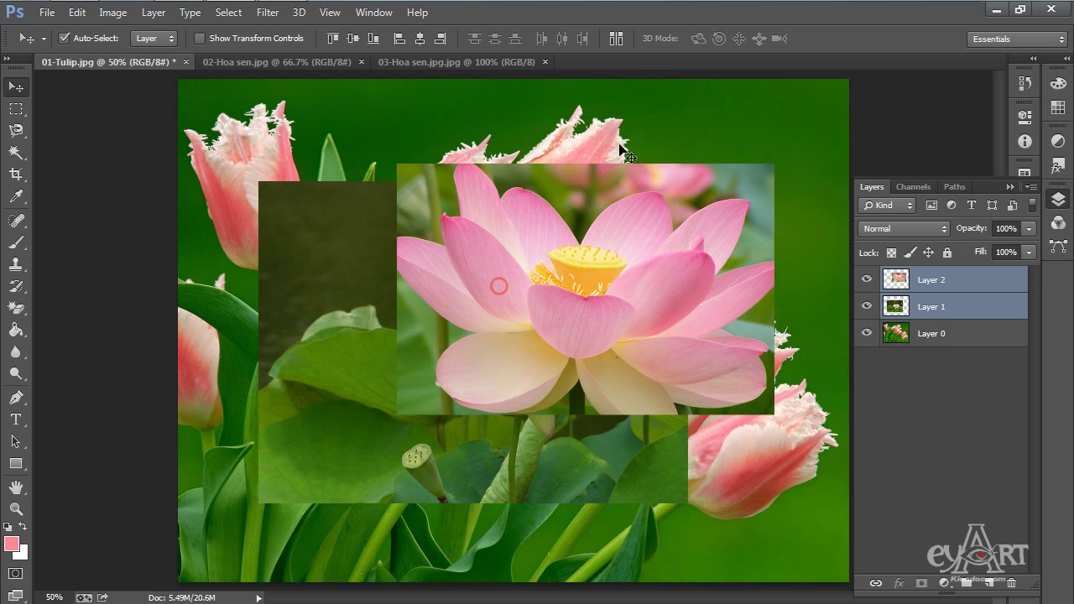
{"action": "left_click_drag", "start_coordinate": [660, 269], "coordinate": [677, 254]}
{"action": "left_click_drag", "start_coordinate": [599, 257], "coordinate": [616, 263]}
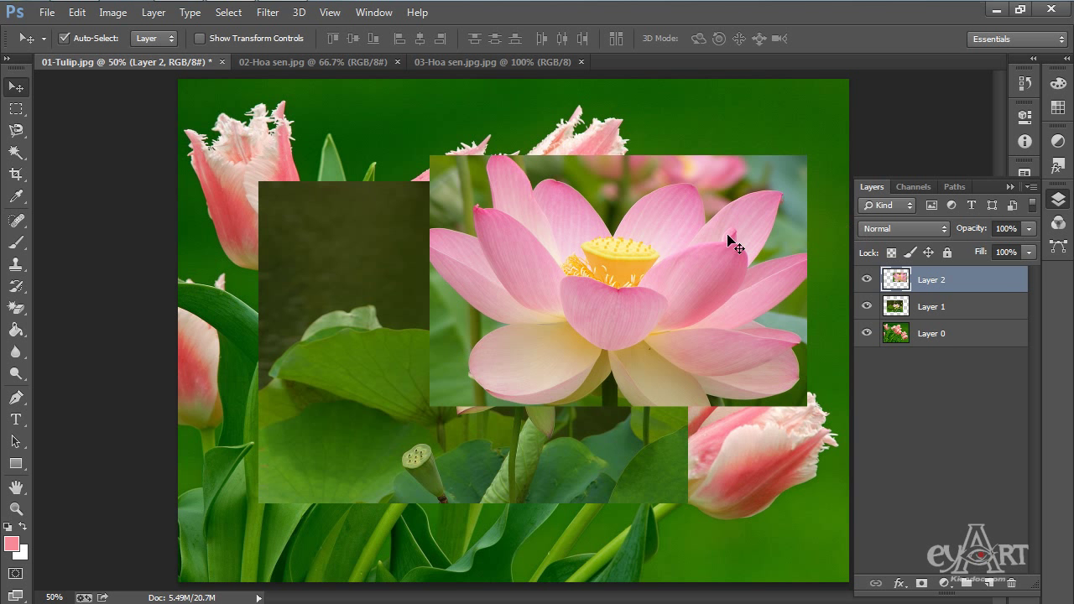
{"action": "left_click", "coordinate": [954, 309]}
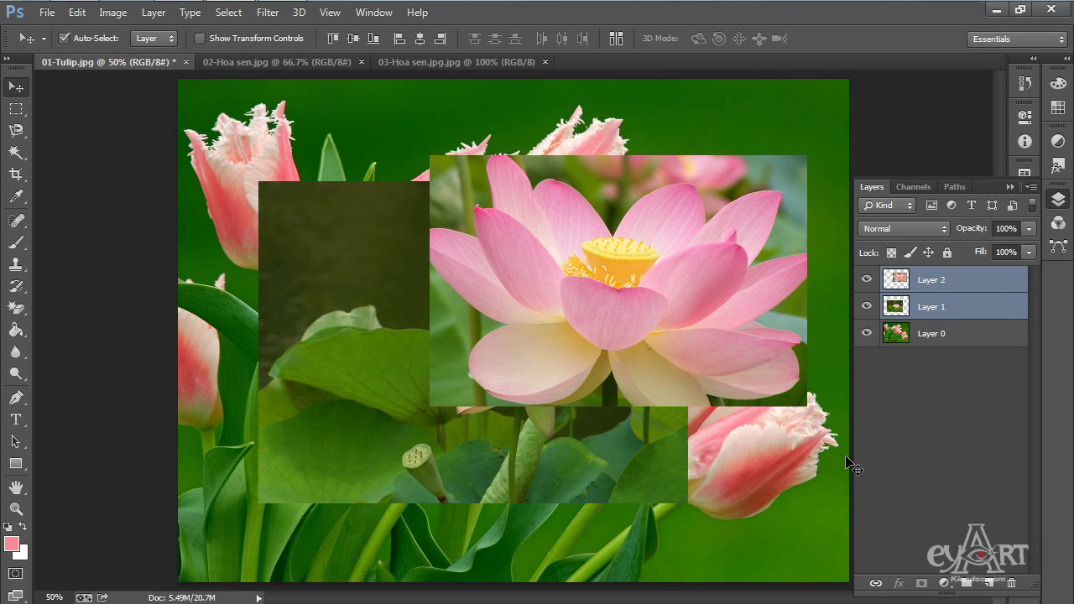
Step: Link Layer 1 and Layer 2 and move the linked lotus photos slightly together
{"action": "left_click", "coordinate": [875, 584]}
{"action": "left_click", "coordinate": [959, 335]}
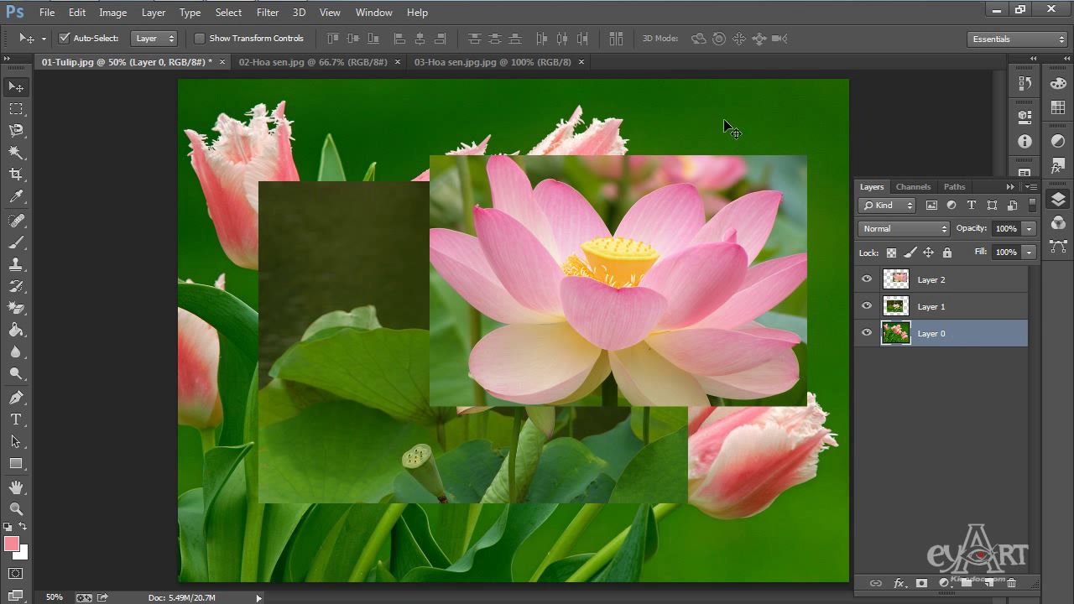
{"action": "left_click", "coordinate": [725, 206]}
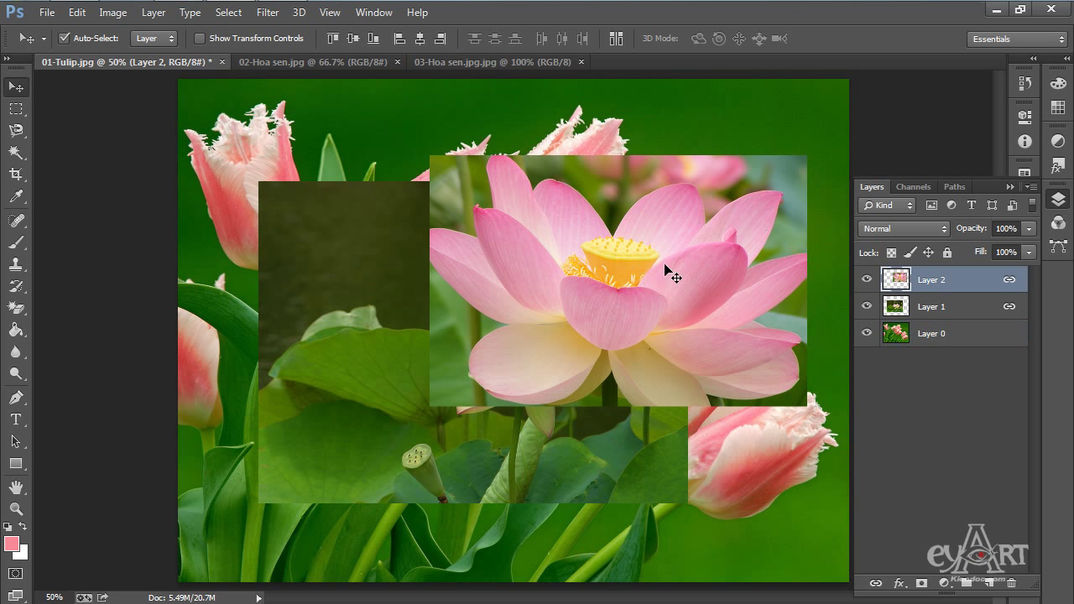
{"action": "left_click_drag", "start_coordinate": [642, 278], "coordinate": [642, 266]}
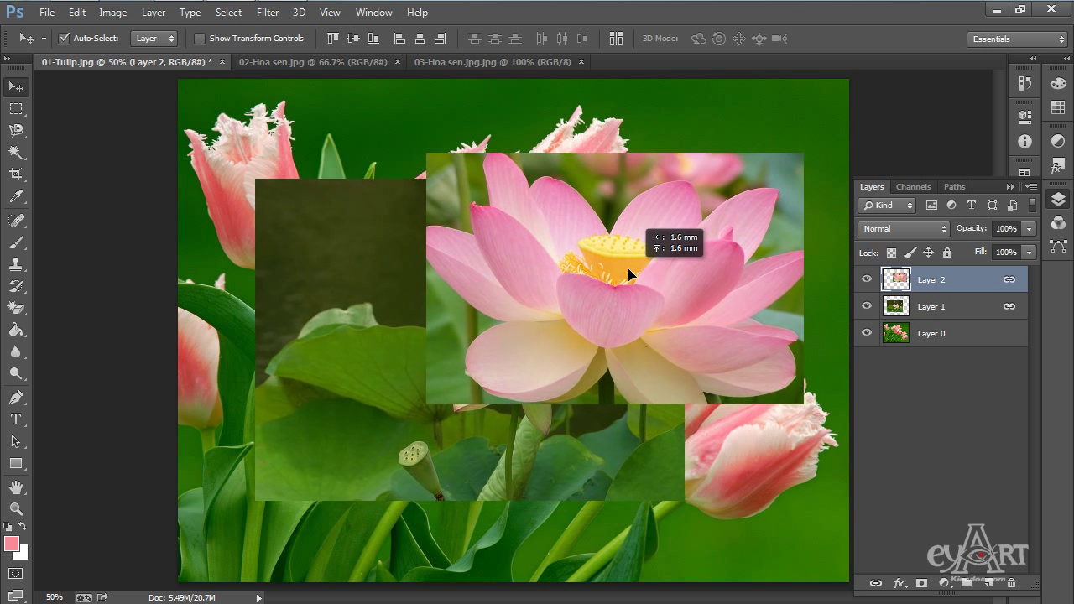
Step: Unlink the two lotus layers and shift the large lotus slightly left on its own
{"action": "left_click", "coordinate": [991, 311], "text": "ctrl"}
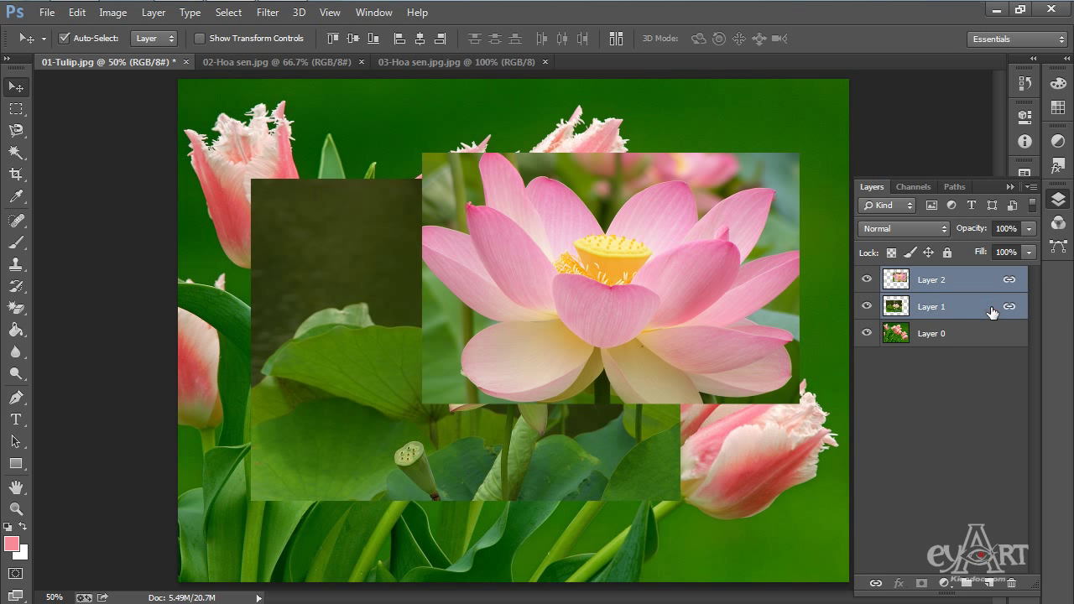
{"action": "left_click", "coordinate": [877, 583]}
{"action": "left_click", "coordinate": [703, 121]}
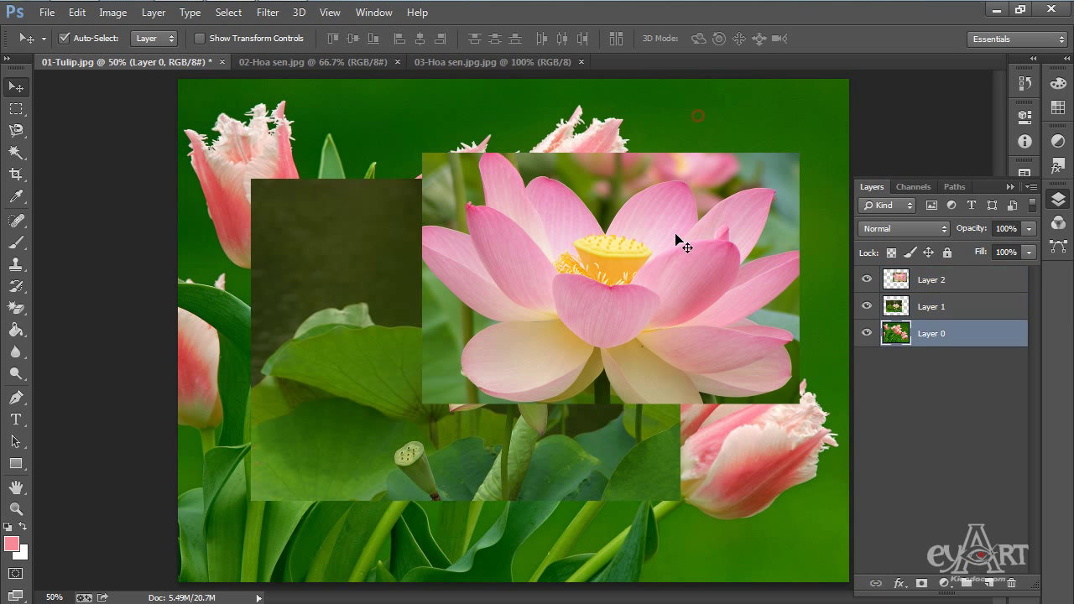
{"action": "left_click_drag", "start_coordinate": [678, 240], "coordinate": [670, 241]}
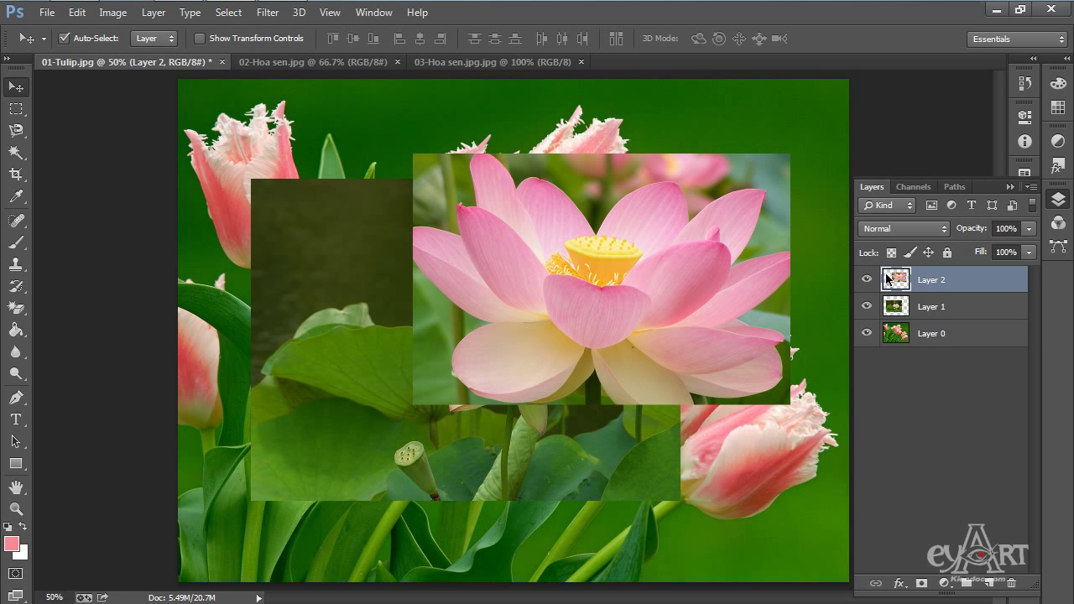
{"action": "left_click", "coordinate": [949, 308], "text": "ctrl"}
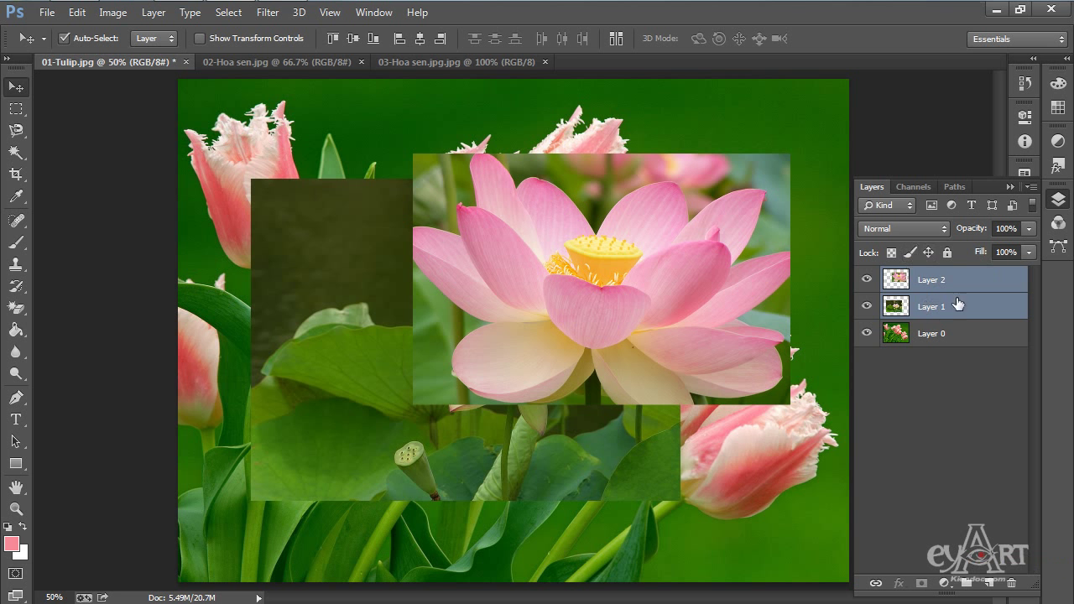
{"action": "key", "text": "ctrl+g"}
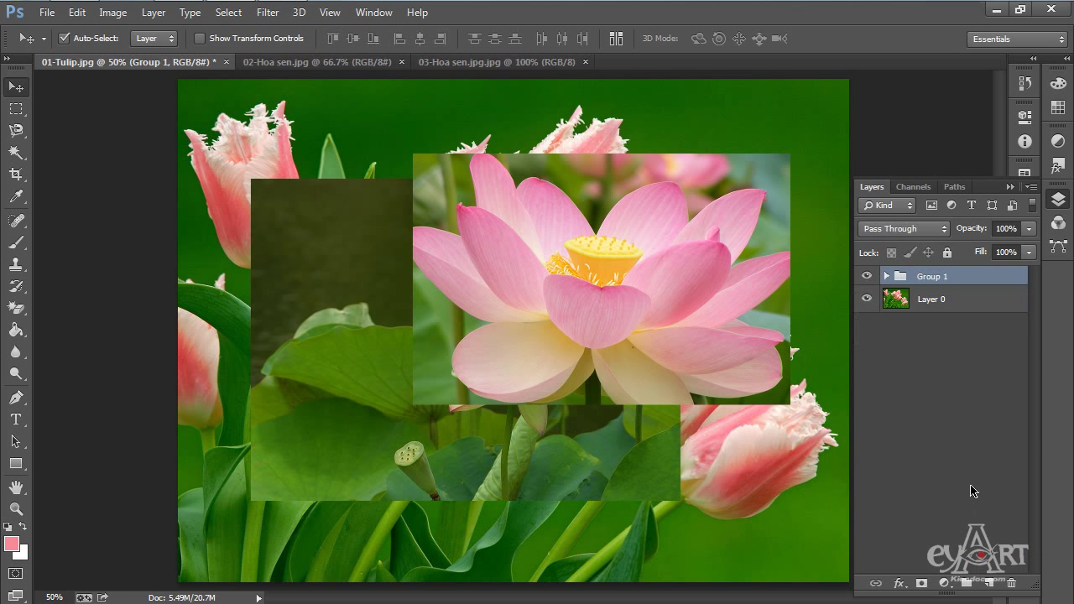
{"action": "left_click", "coordinate": [886, 276]}
{"action": "left_click", "coordinate": [886, 276]}
{"action": "key", "text": "ctrl+shift+g"}
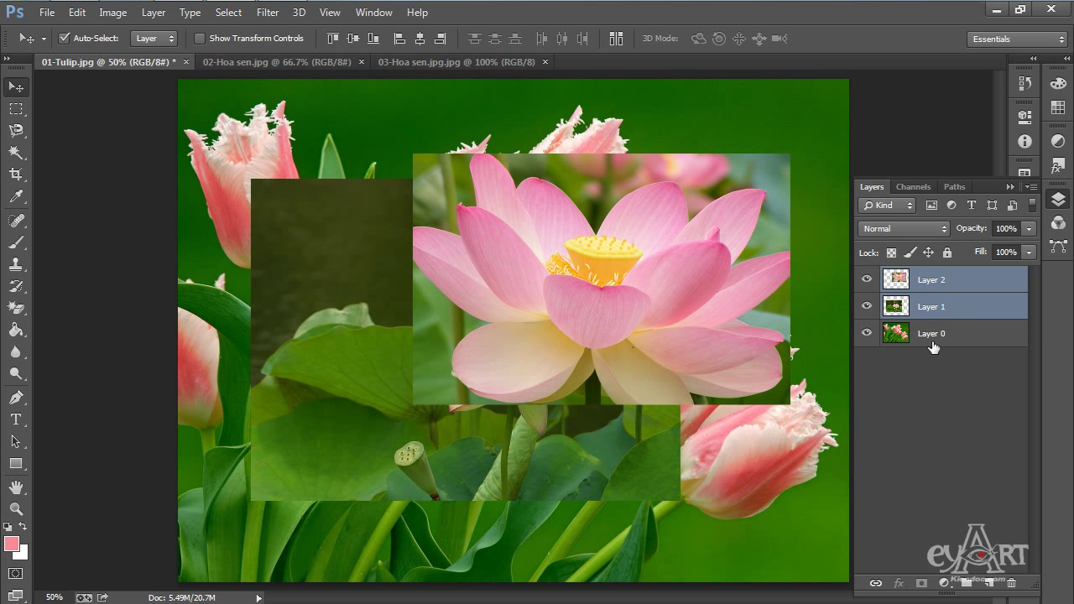
{"action": "left_click", "coordinate": [947, 281]}
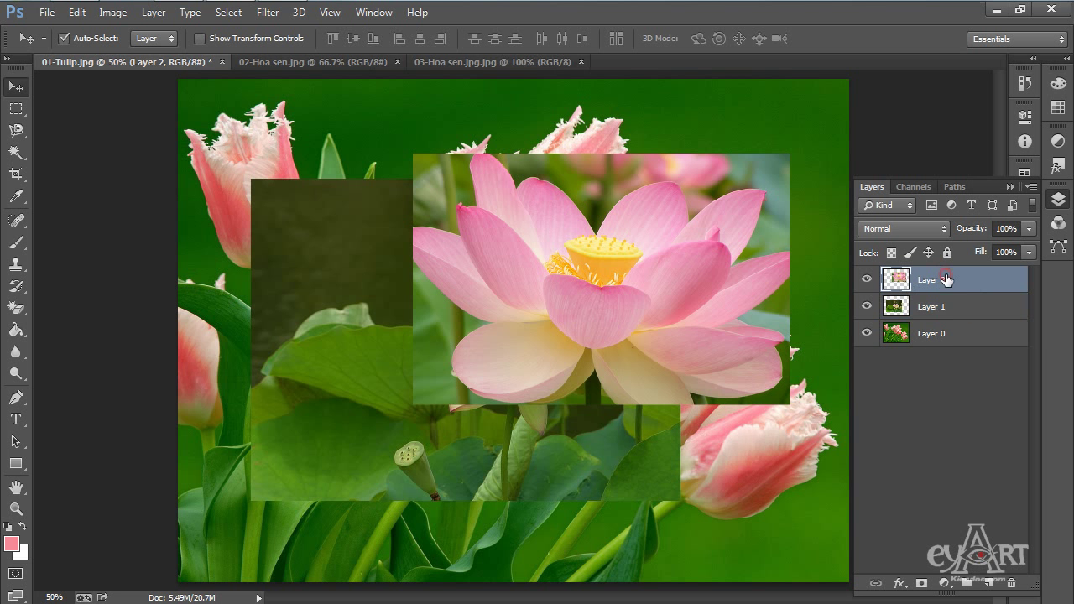
Step: Apply a Vibrance adjustment to the large lotus layer with Vibrance +100 and Saturation +34
{"action": "left_click", "coordinate": [111, 12]}
{"action": "mouse_move", "coordinate": [135, 52]}
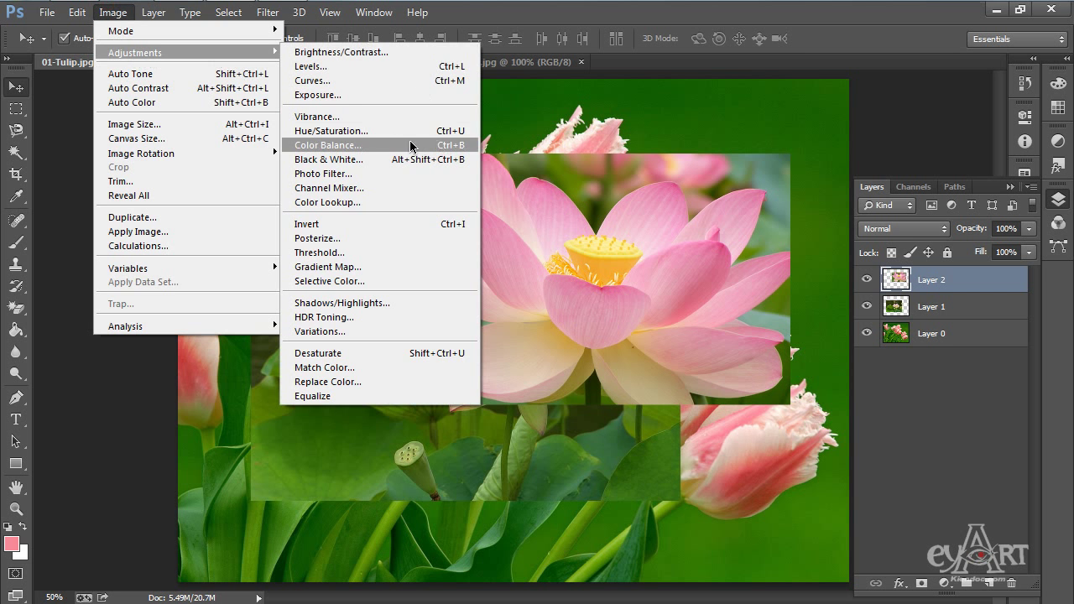
{"action": "left_click", "coordinate": [379, 116]}
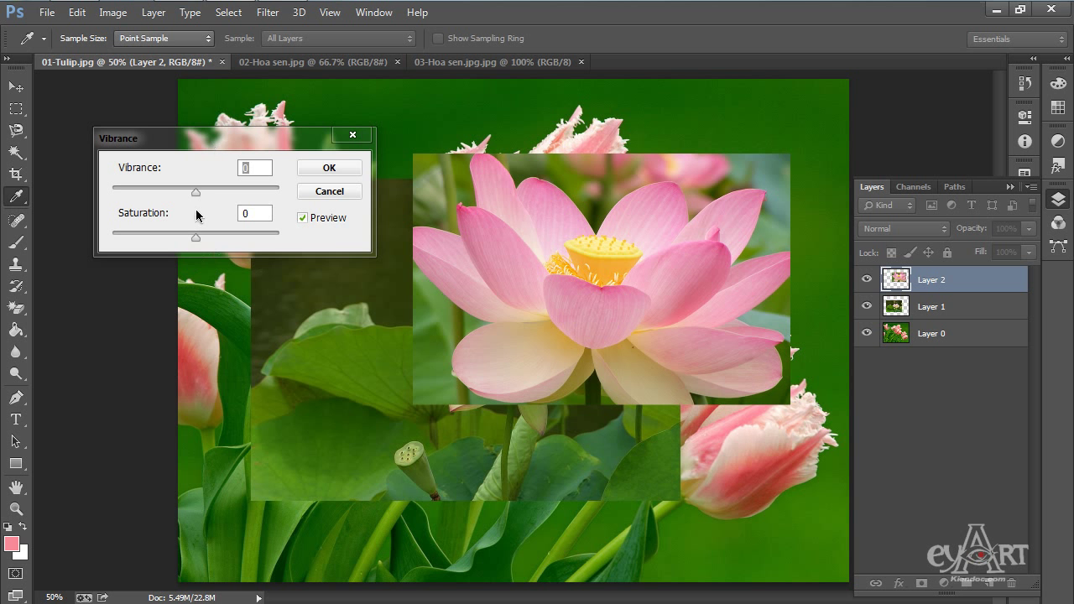
{"action": "left_click_drag", "start_coordinate": [196, 192], "coordinate": [255, 190]}
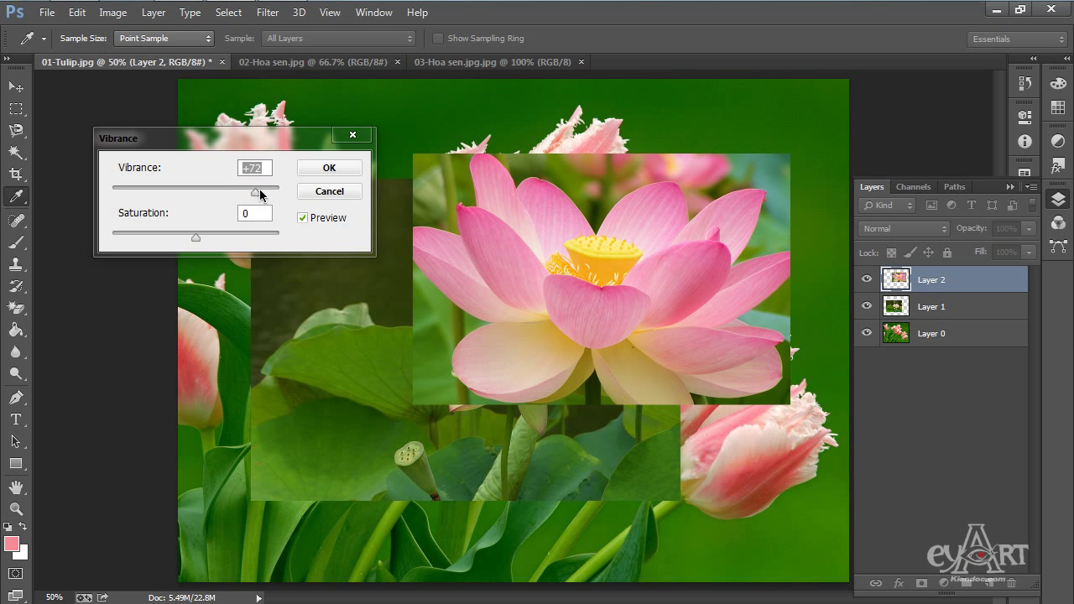
{"action": "left_click_drag", "start_coordinate": [260, 194], "coordinate": [282, 192]}
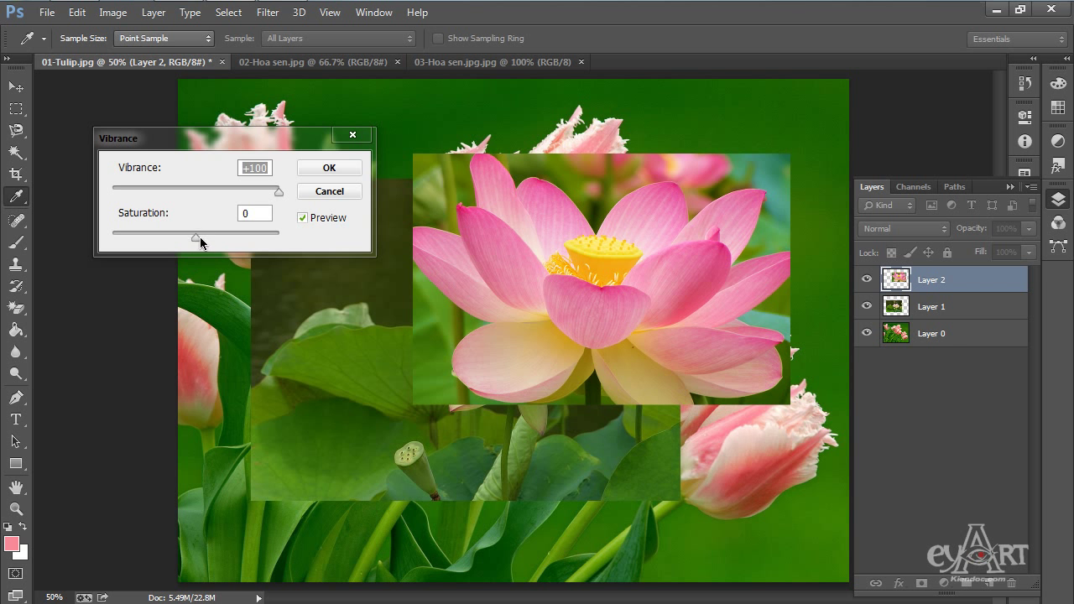
{"action": "mouse_move", "coordinate": [200, 237]}
{"action": "left_mouse_down"}
{"action": "mouse_move", "coordinate": [192, 233]}
{"action": "mouse_move", "coordinate": [224, 238]}
{"action": "left_mouse_up"}
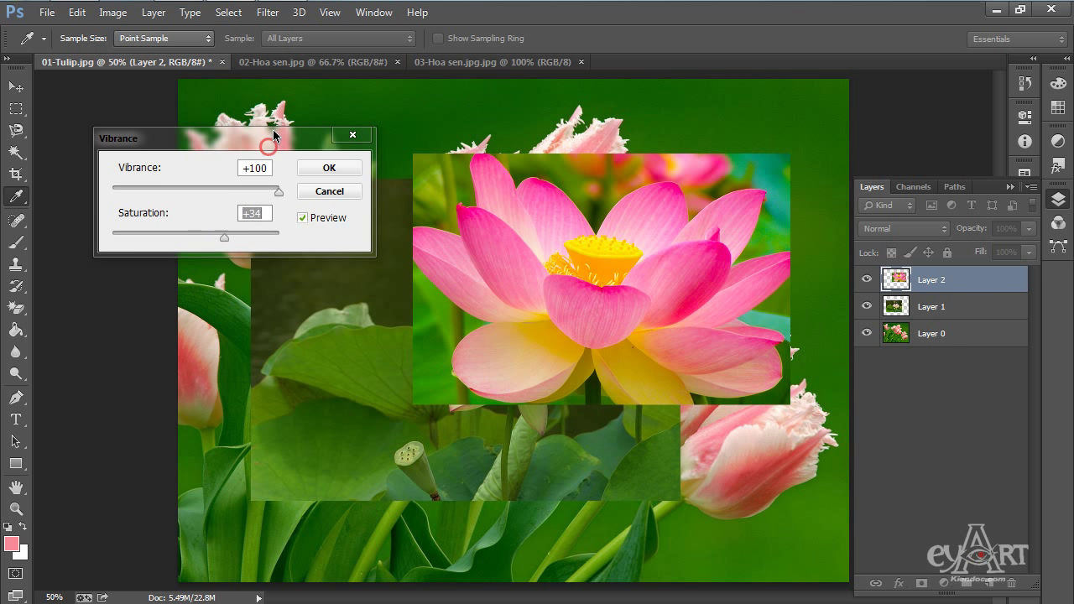
{"action": "left_click_drag", "start_coordinate": [269, 147], "coordinate": [245, 125]}
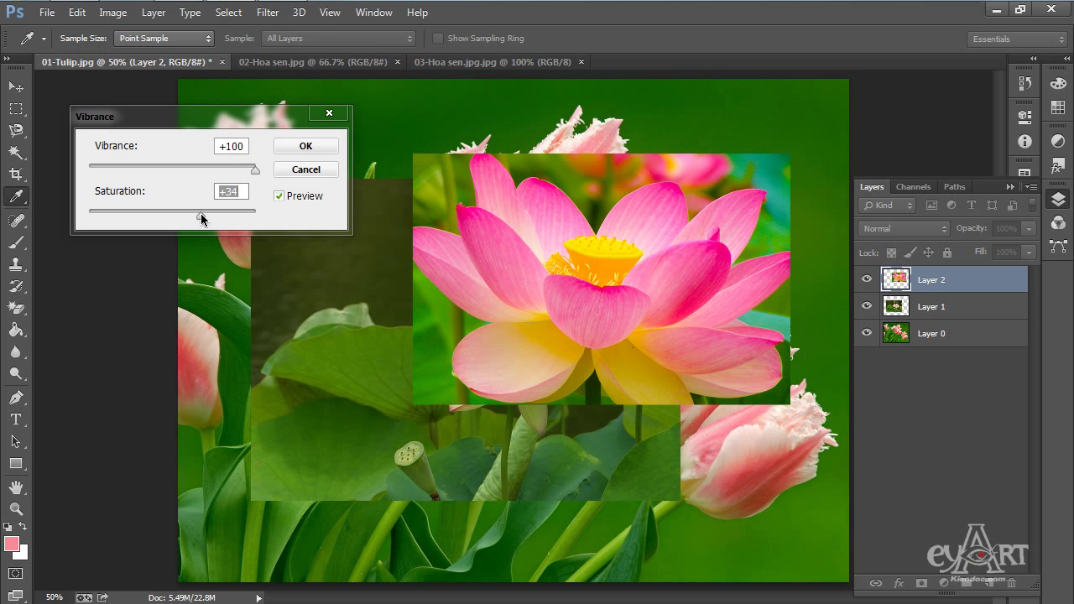
{"action": "left_click", "coordinate": [306, 146]}
Step: Apply a Default-preset Black & White adjustment to the smaller lotus on Layer 1
{"action": "key", "text": "v"}
{"action": "left_click", "coordinate": [320, 245]}
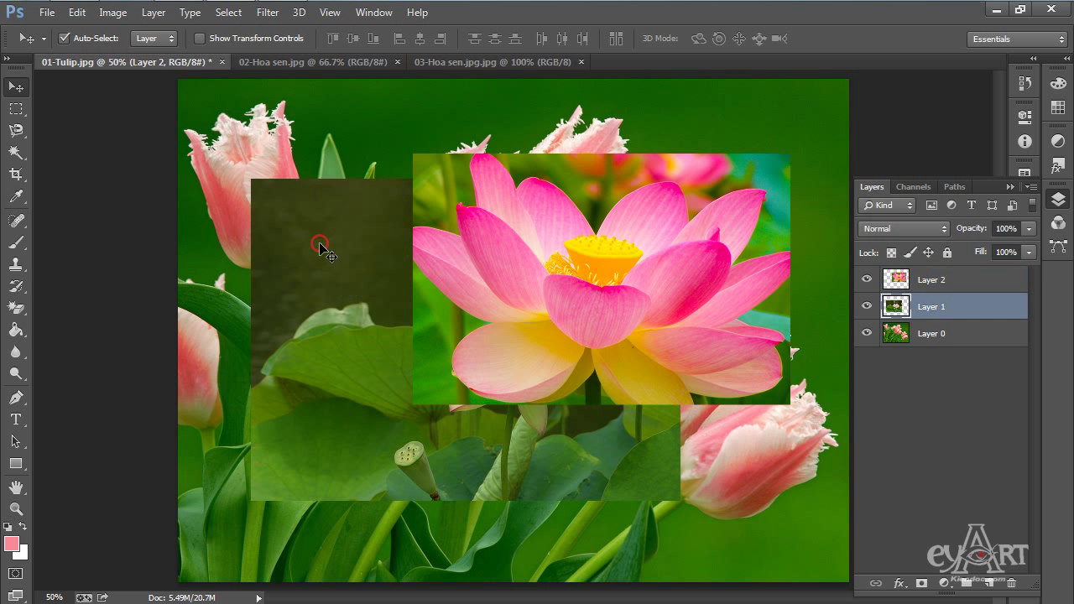
{"action": "left_click", "coordinate": [112, 12]}
{"action": "mouse_move", "coordinate": [167, 52]}
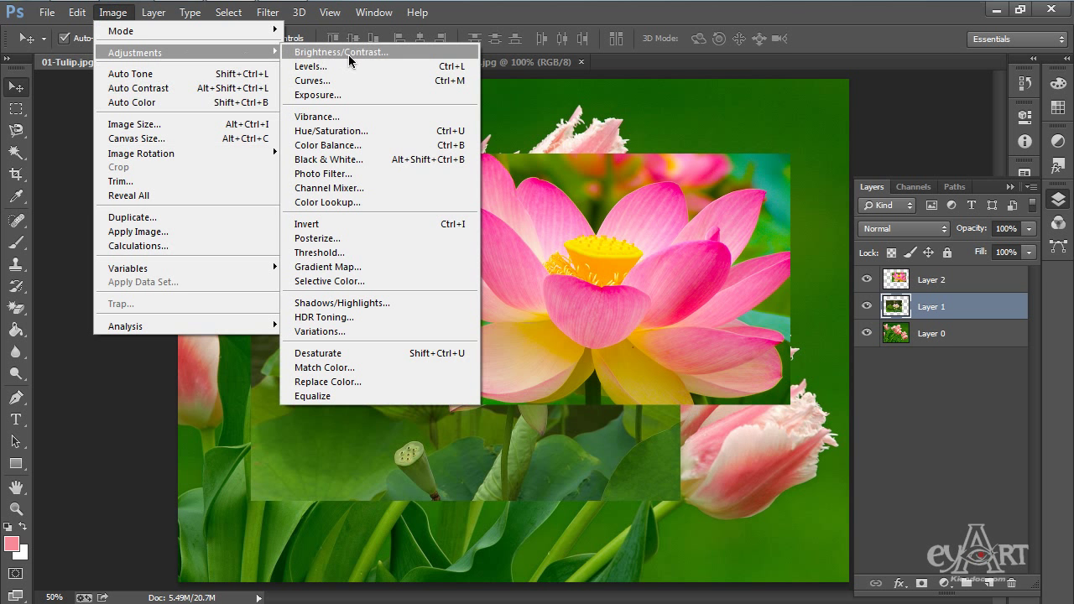
{"action": "left_click", "coordinate": [372, 154]}
{"action": "mouse_move", "coordinate": [498, 62]}
{"action": "left_mouse_down"}
{"action": "mouse_move", "coordinate": [730, 71]}
{"action": "mouse_move", "coordinate": [731, 93]}
{"action": "left_mouse_up"}
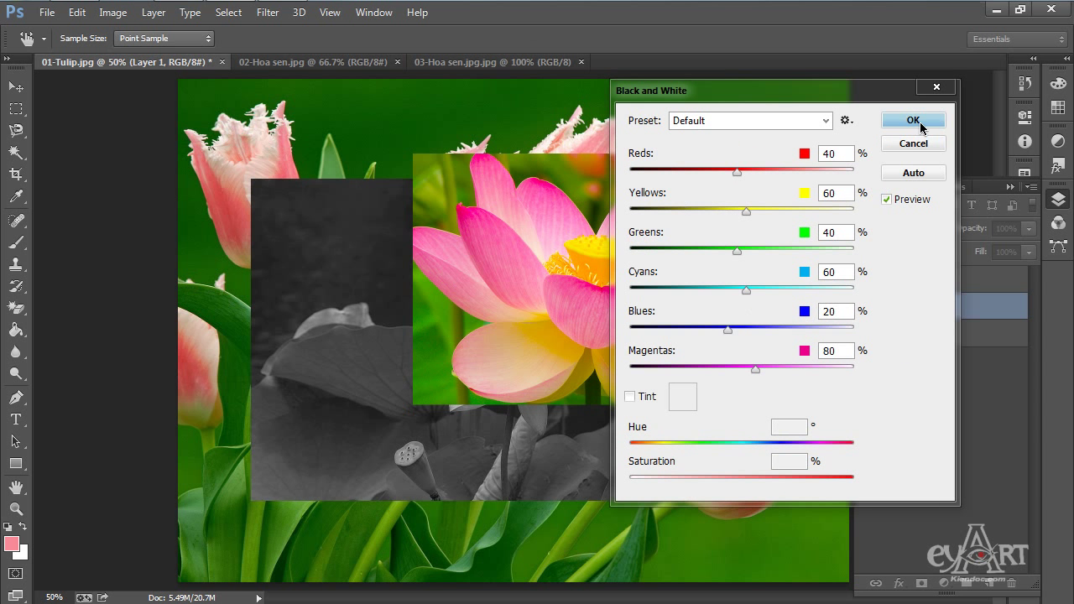
{"action": "left_click", "coordinate": [913, 121]}
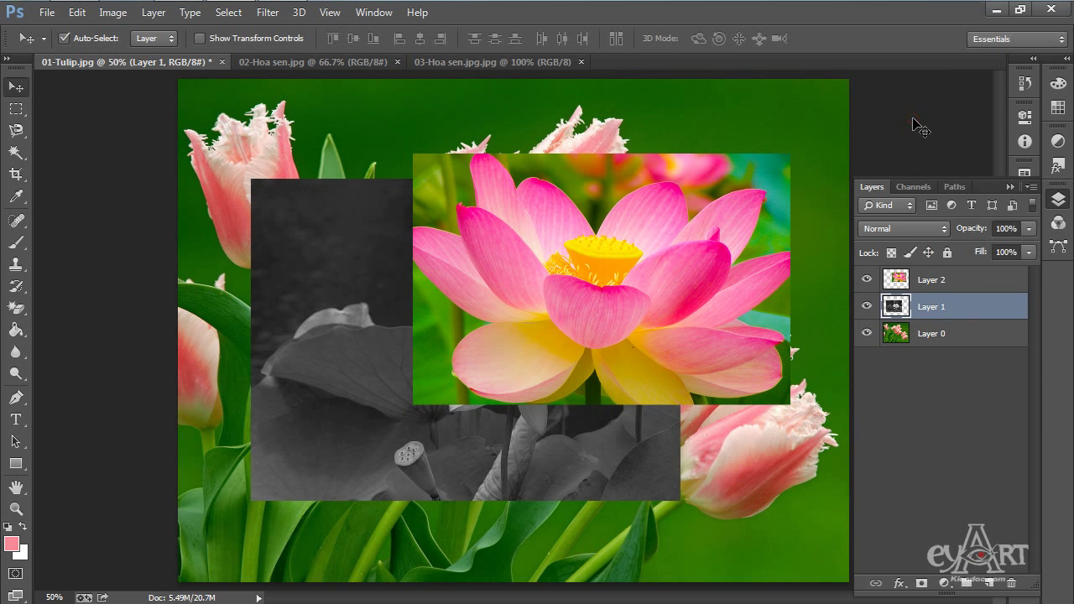
{"action": "left_click", "coordinate": [976, 289]}
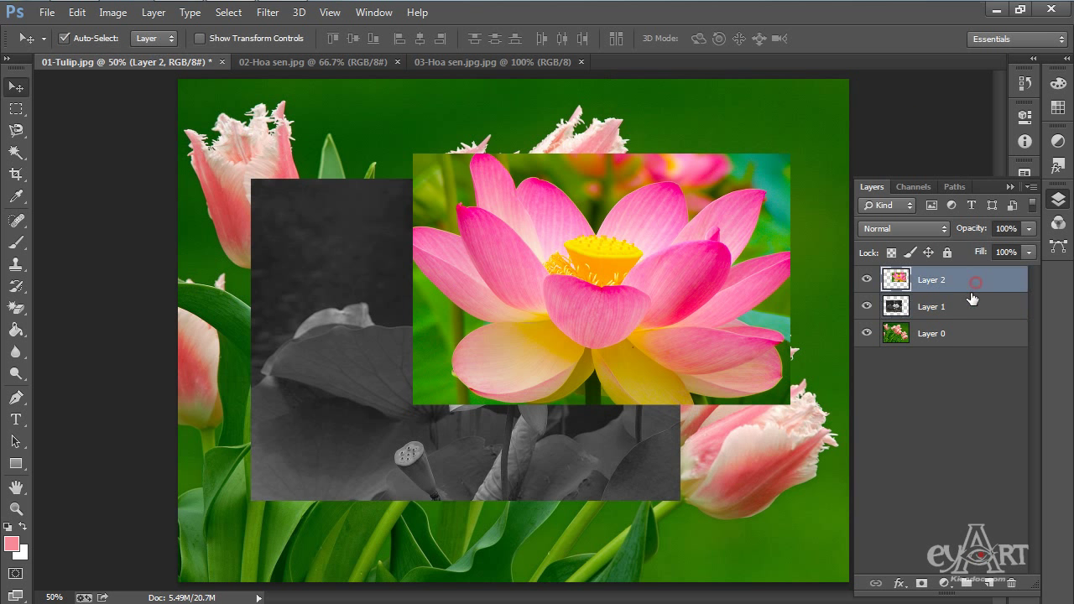